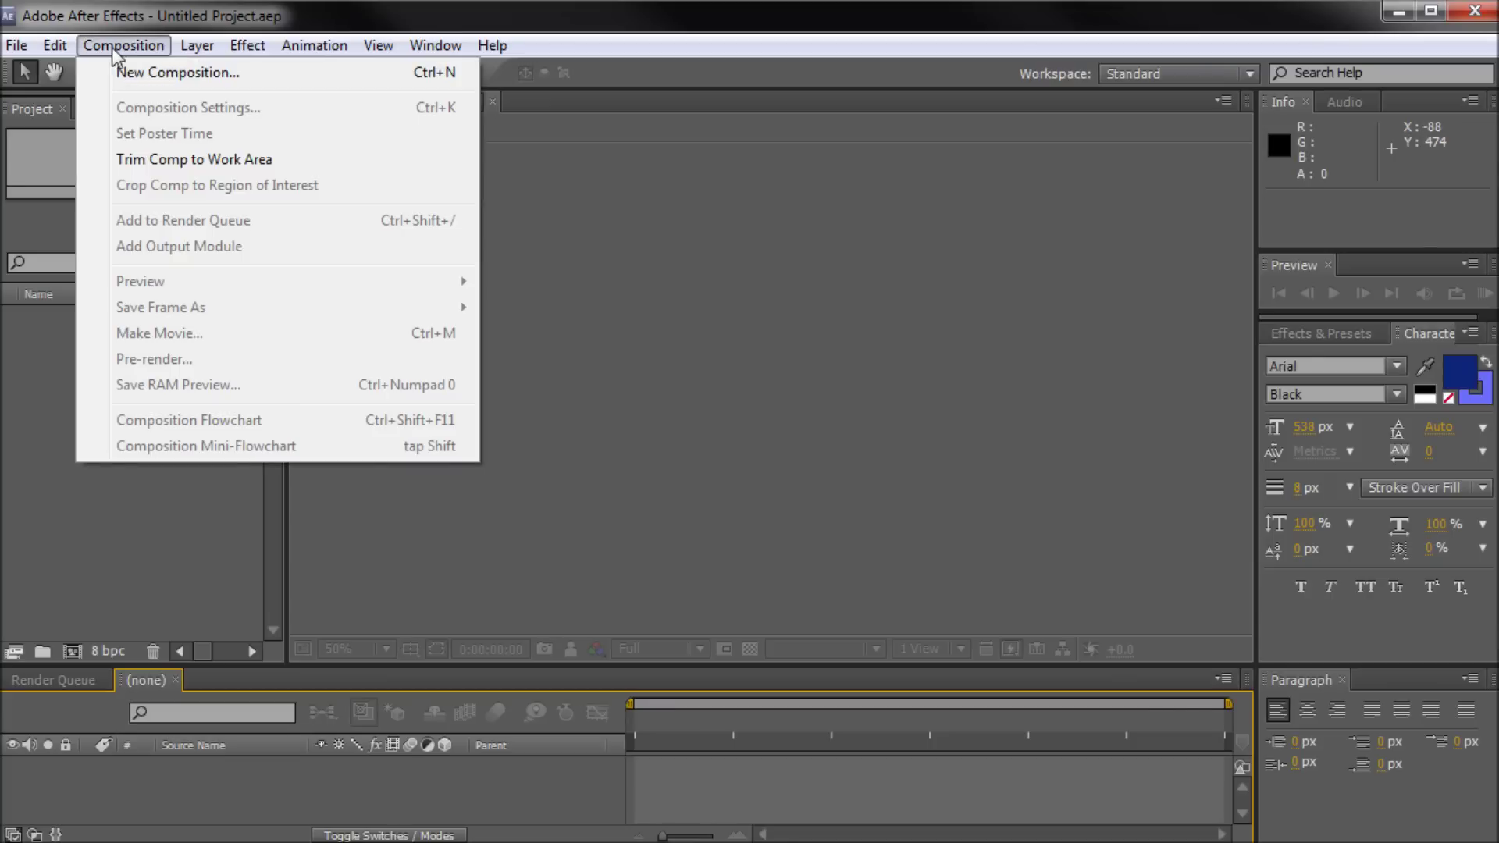
# Create Comp 1 at 1920×1080, 30 fps, 10 seconds, with a black background.
pyautogui.click(128, 71)
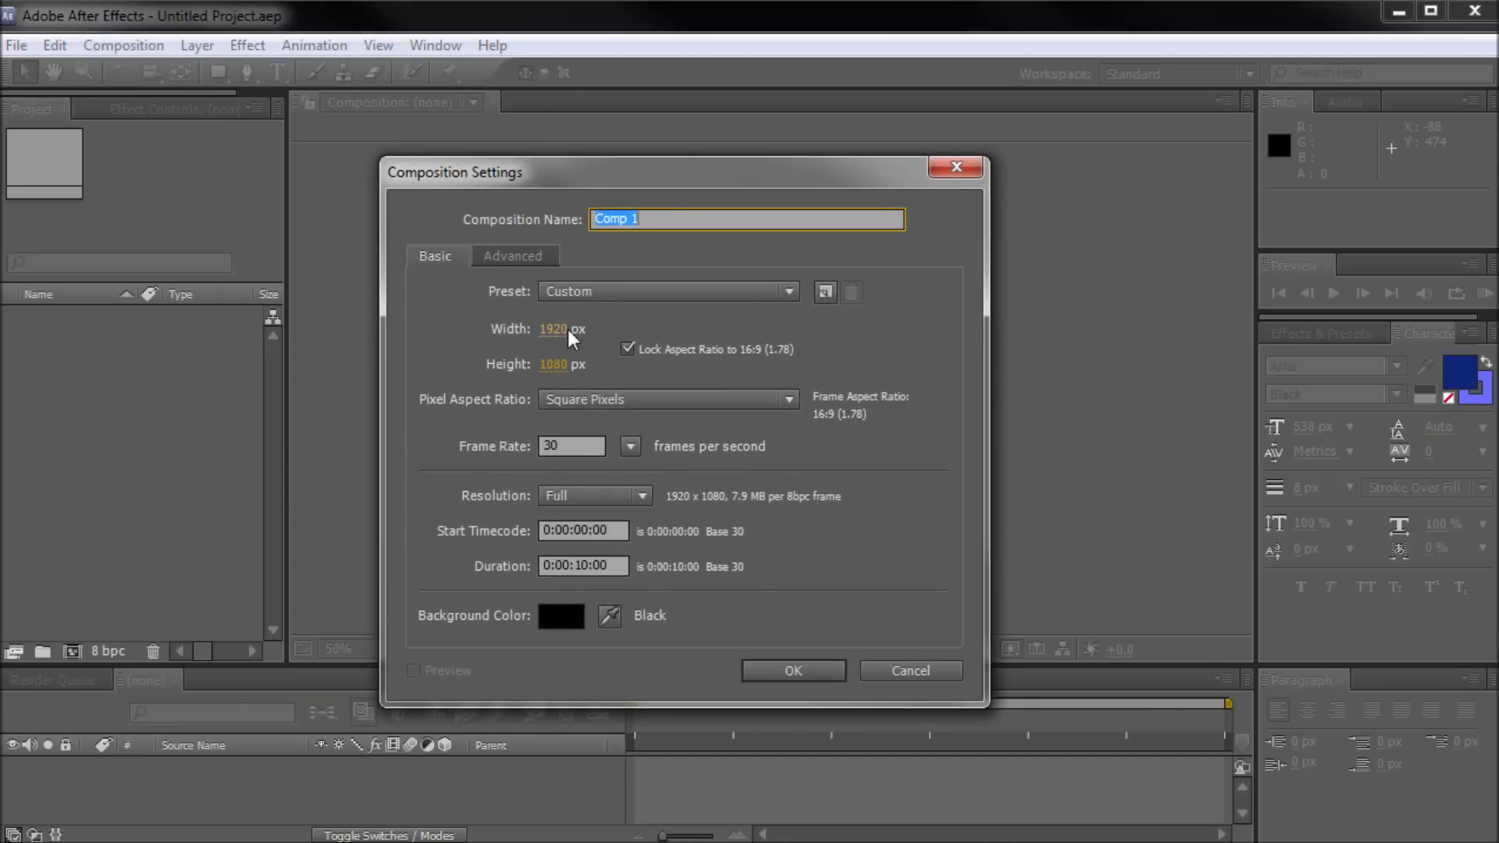
pyautogui.click(799, 669)
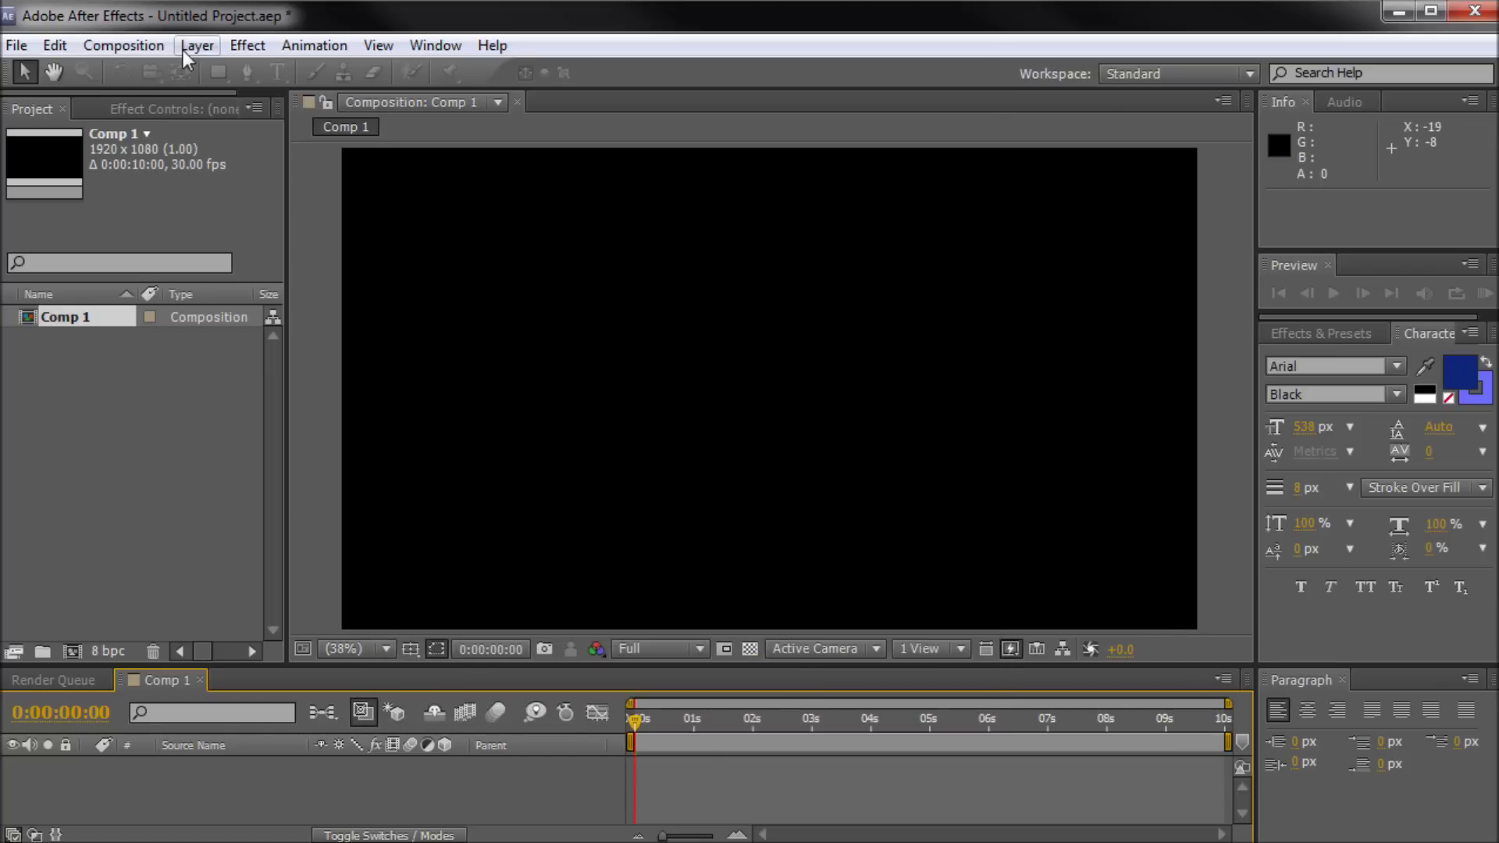
# Add a comp-sized royal blue solid named Royal Blue Solid 1.
pyautogui.click(186, 48)
pyautogui.moveTo(228, 73)
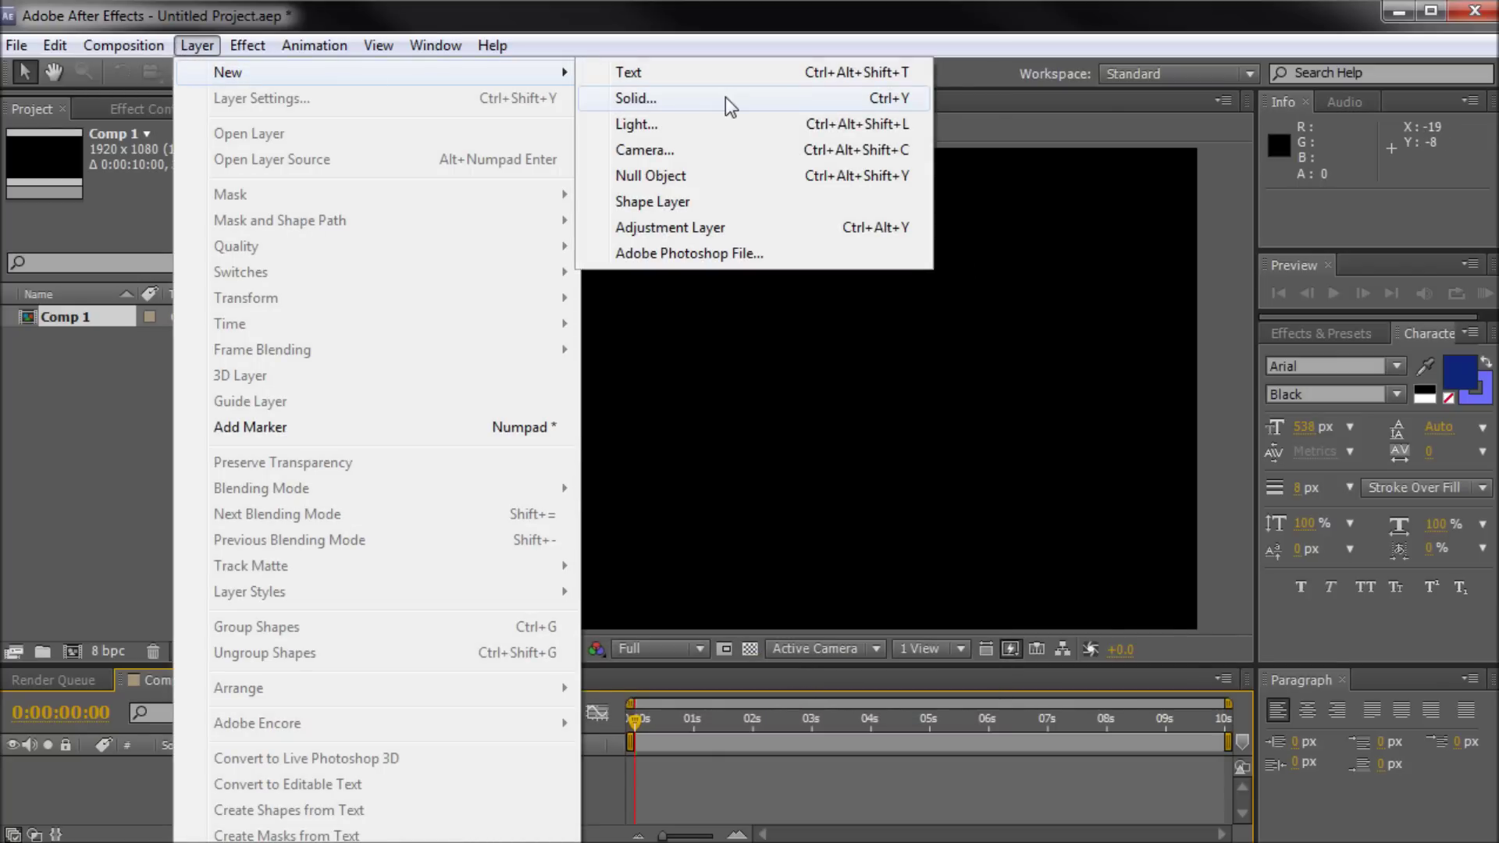
pyautogui.click(725, 96)
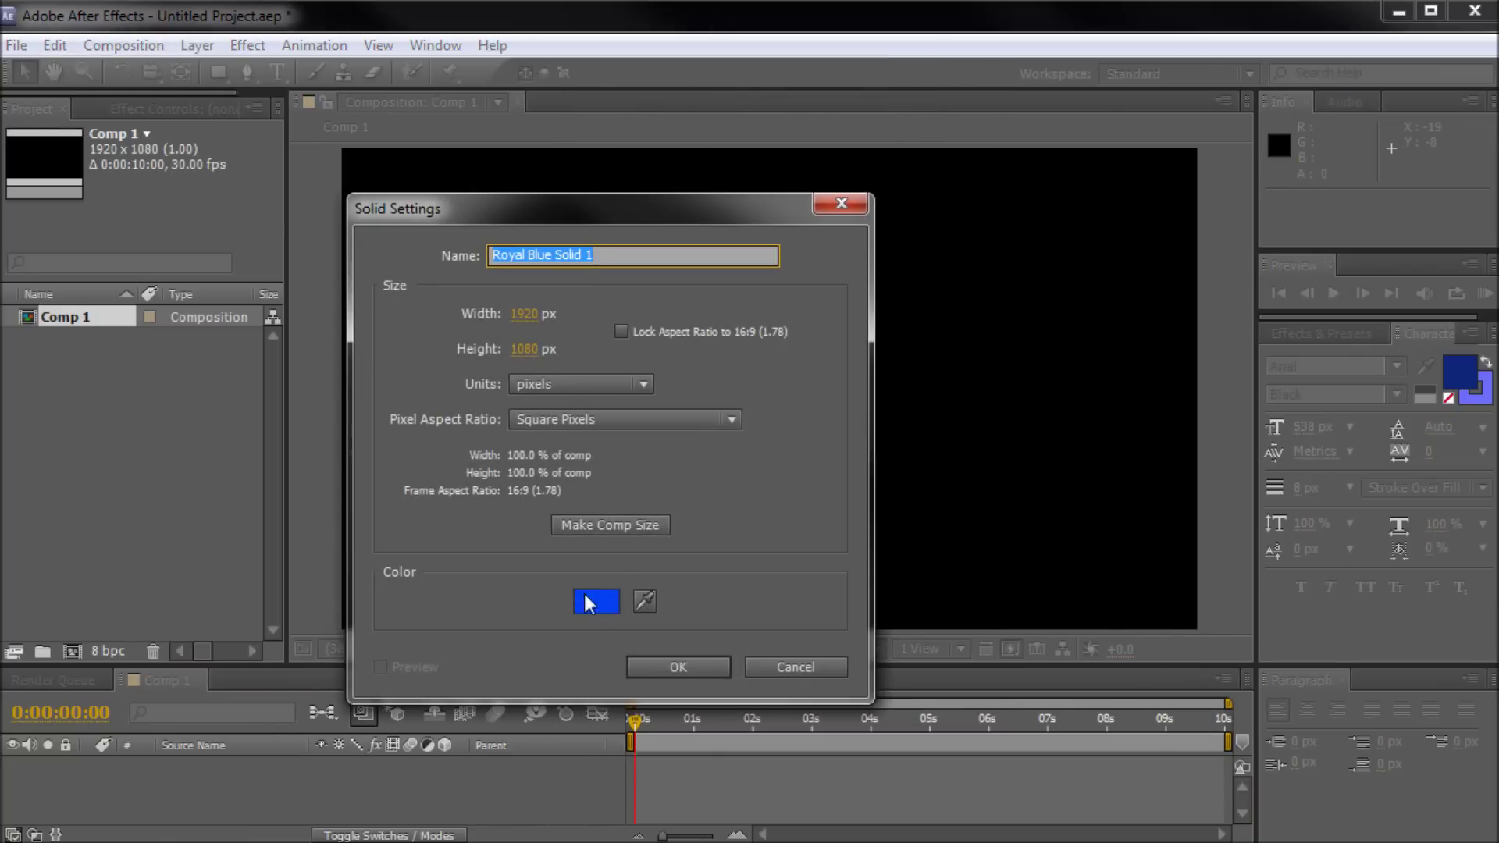
pyautogui.click(601, 523)
pyautogui.click(660, 665)
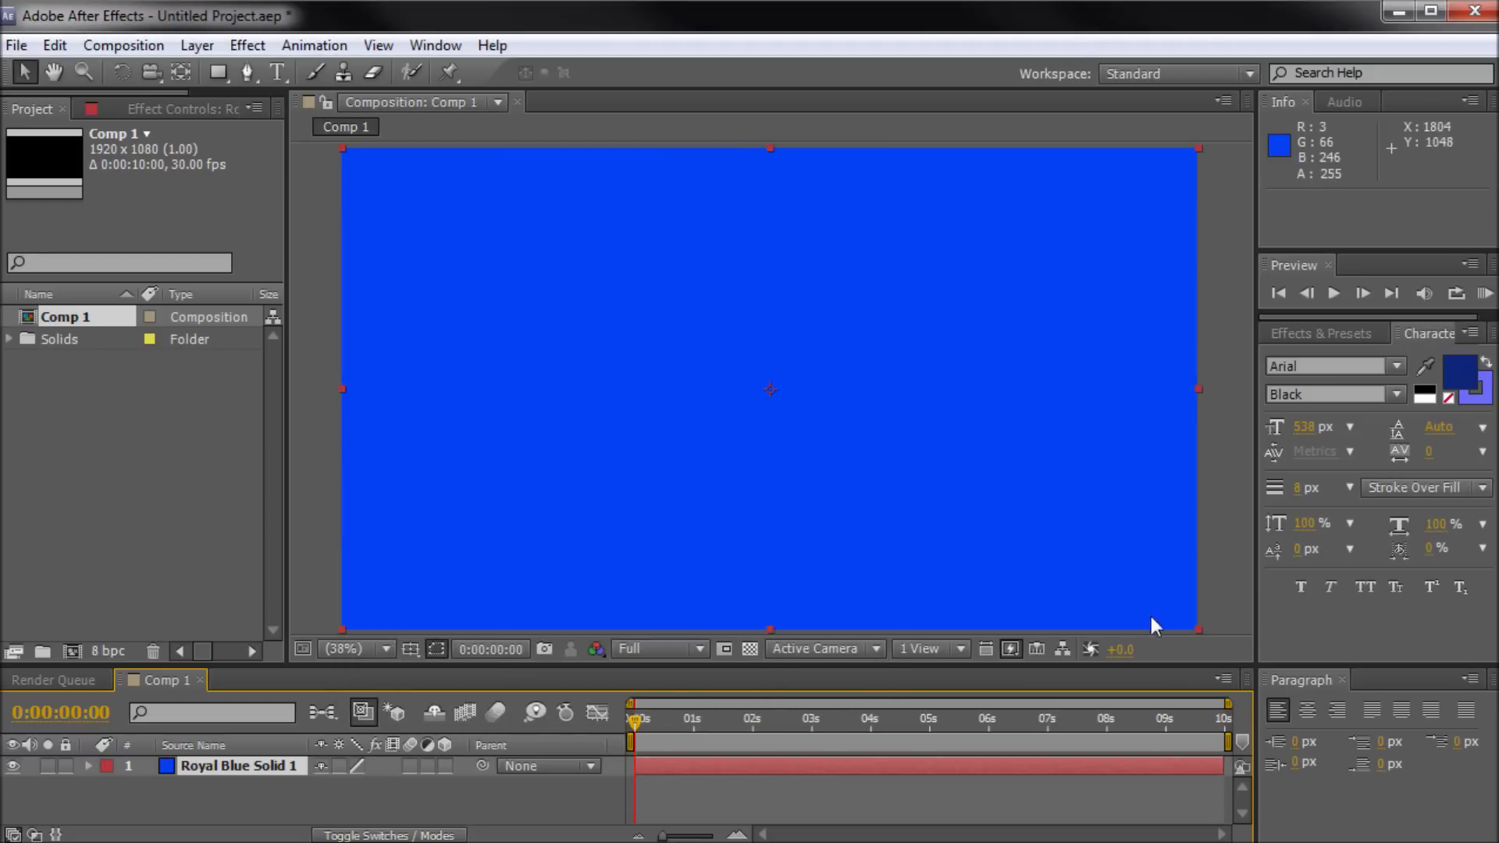
# Scale Royal Blue Solid 1 down into a small square near the comp's left edge.
pyautogui.moveTo(1198, 628)
pyautogui.mouseDown()
pyautogui.moveTo(1037, 572)
pyautogui.moveTo(856, 475)
pyautogui.moveTo(526, 446)
pyautogui.mouseUp()
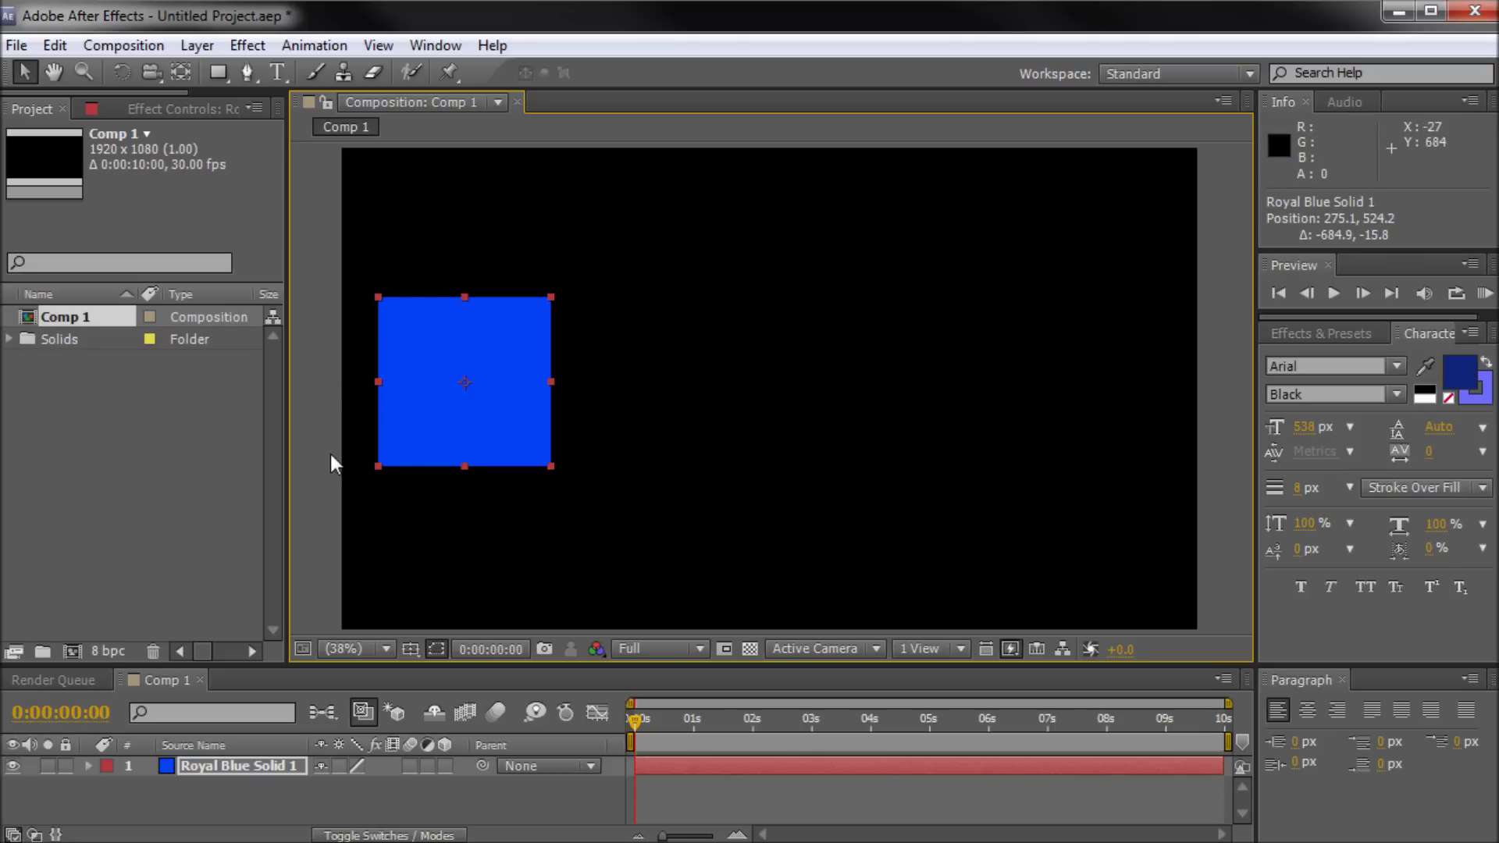
# Show the square's Position and set a starting Position keyframe at 0s.
pyautogui.press('p')
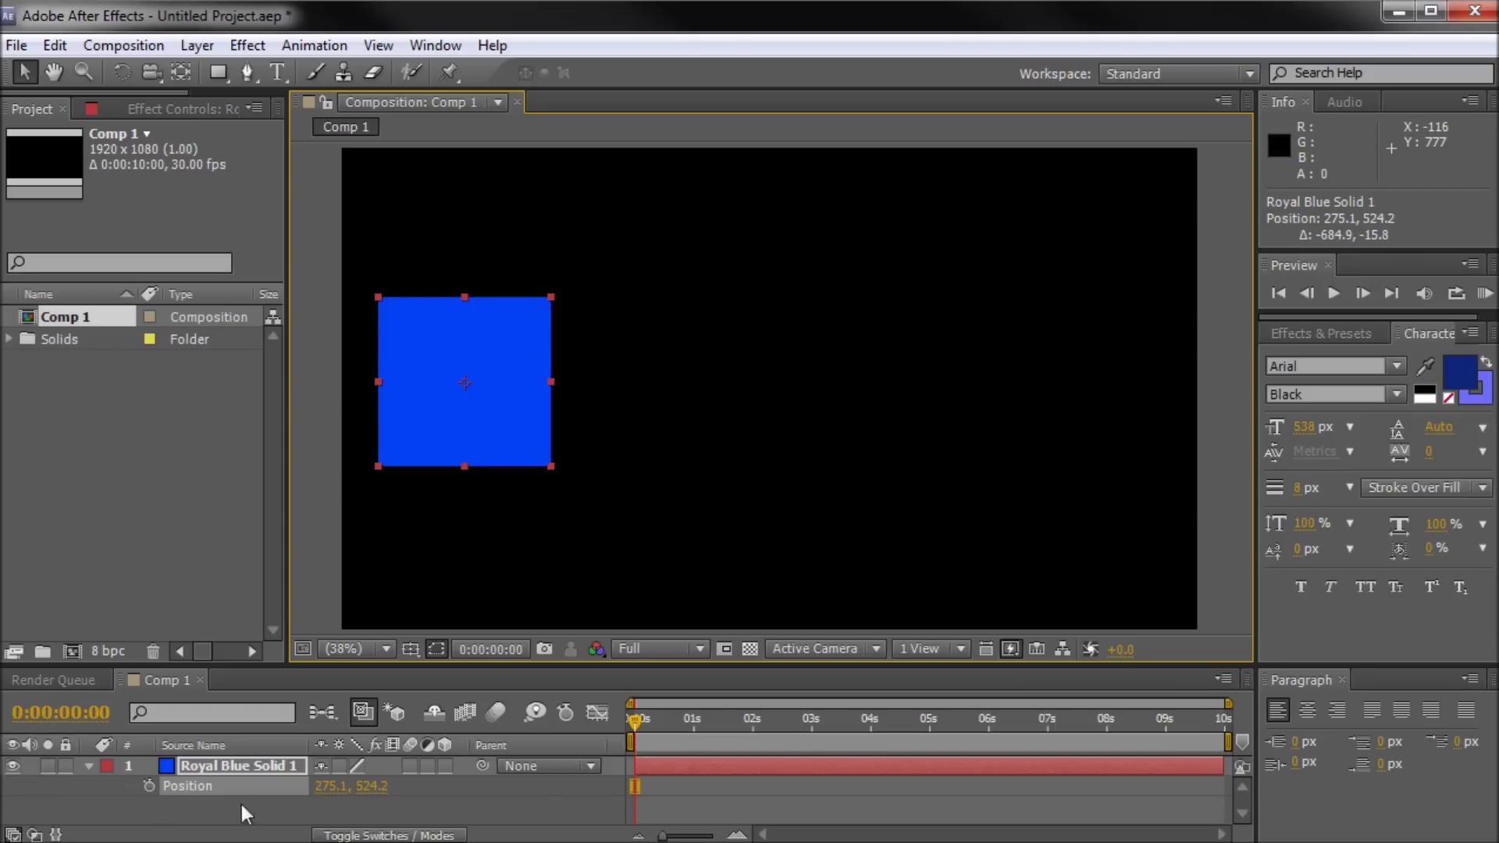
pyautogui.moveTo(630, 717)
pyautogui.mouseDown()
pyautogui.moveTo(681, 720)
pyautogui.moveTo(598, 707)
pyautogui.mouseUp()
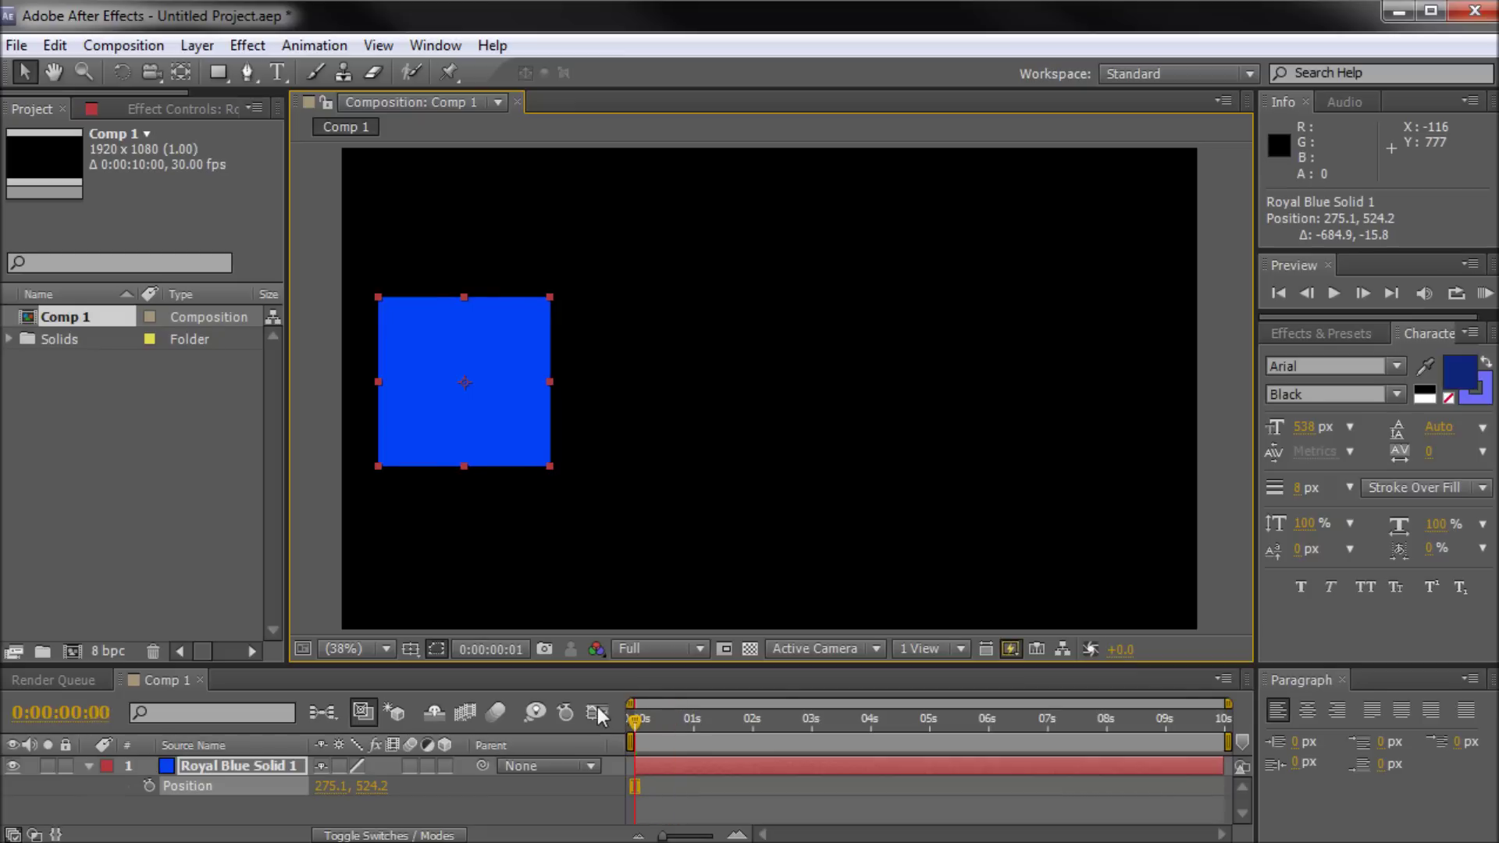
pyautogui.click(148, 786)
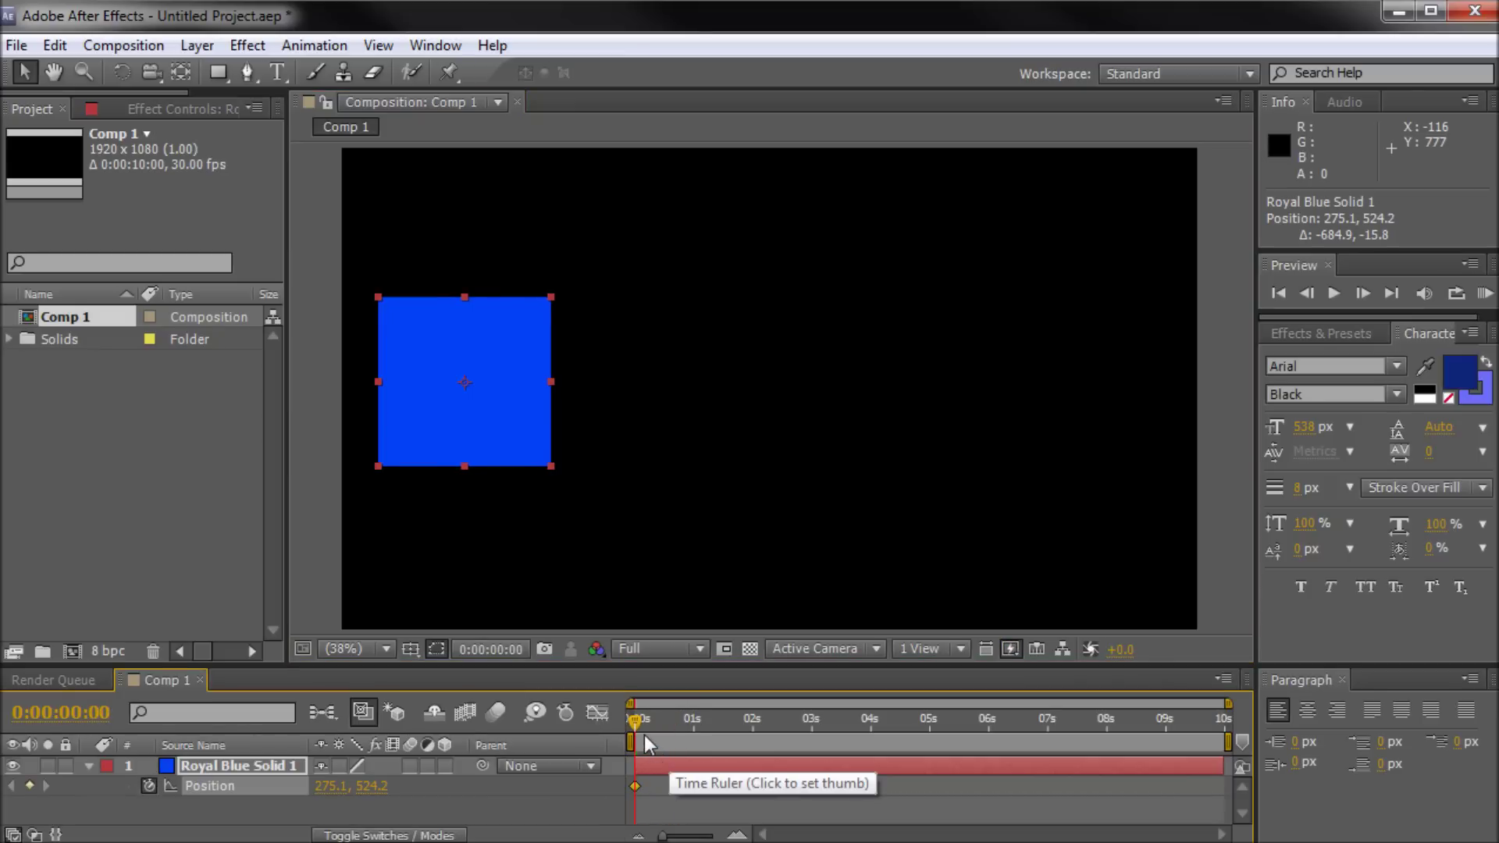
# Keyframe the square on the comp's right side at frame 14, then return to frame 0.
pyautogui.moveTo(636, 732); pyautogui.dragTo(663, 729)
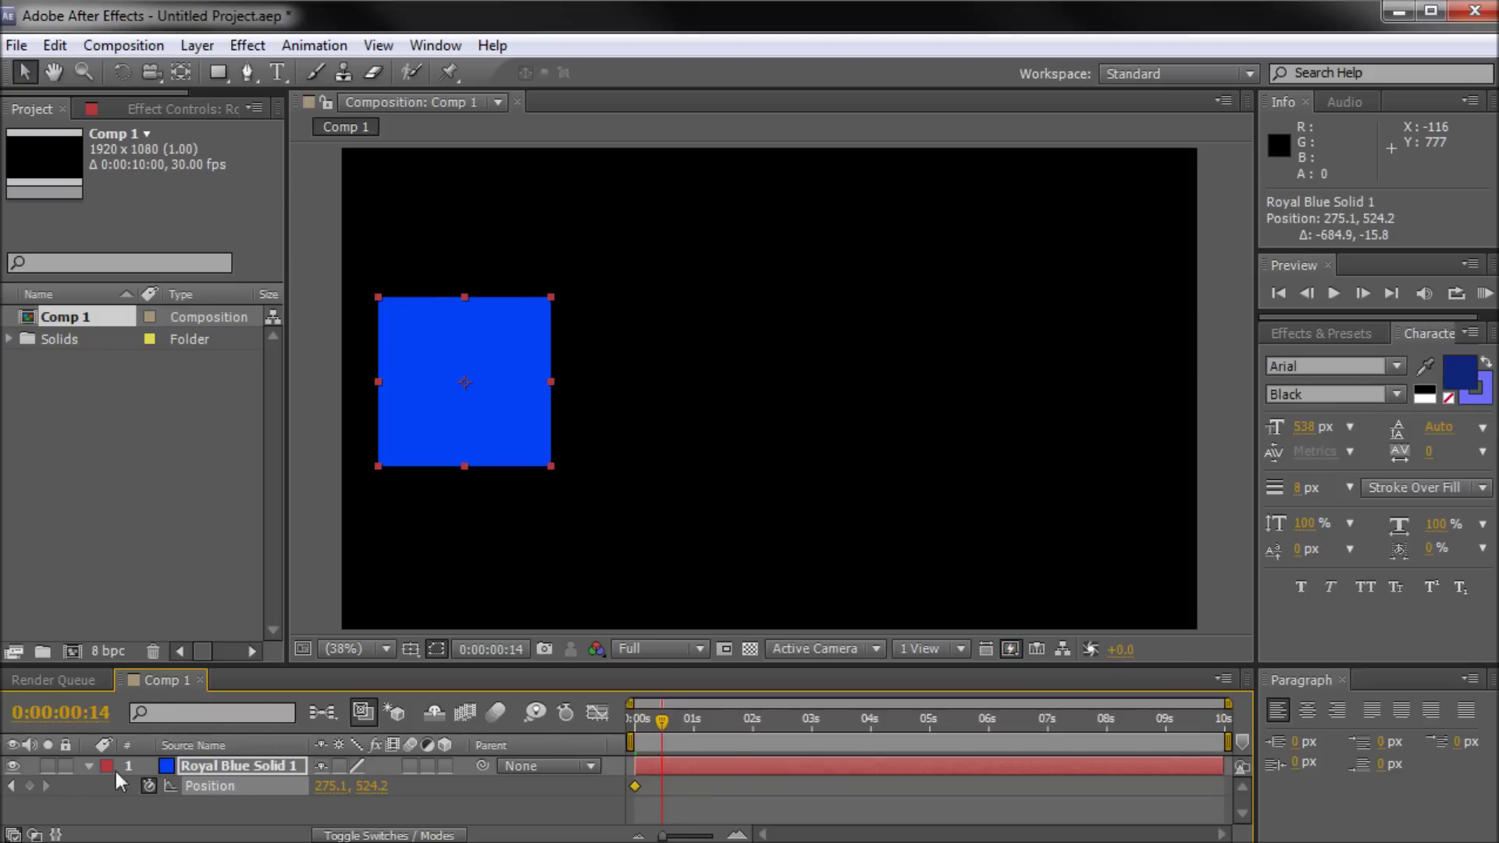
pyautogui.click(29, 785)
pyautogui.moveTo(663, 723); pyautogui.dragTo(664, 725)
pyautogui.moveTo(466, 441); pyautogui.dragTo(1046, 444)
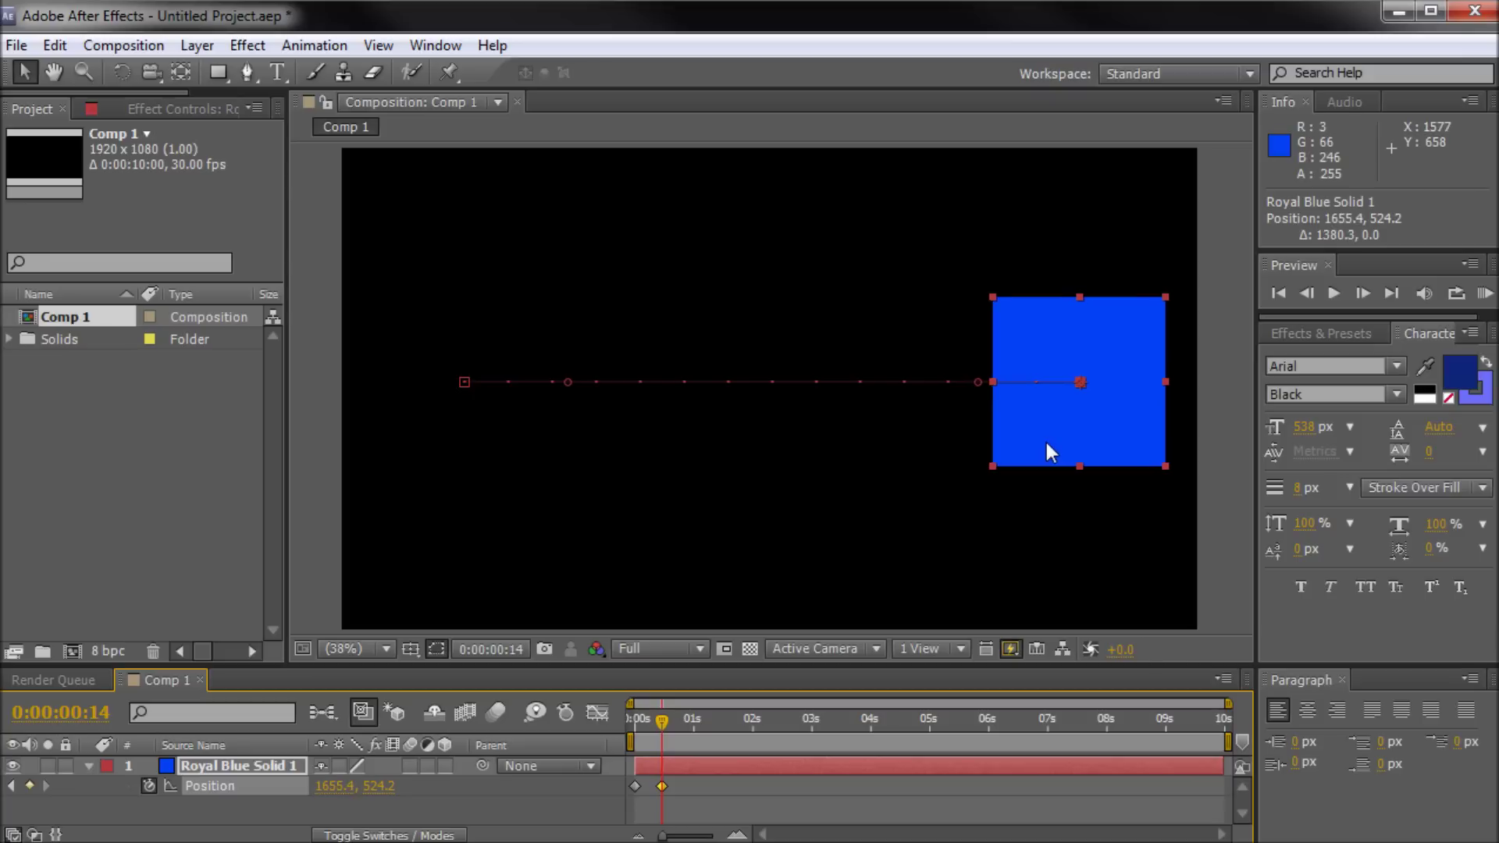
pyautogui.moveTo(659, 718)
pyautogui.mouseDown()
pyautogui.moveTo(625, 719)
pyautogui.moveTo(655, 713)
pyautogui.mouseUp()
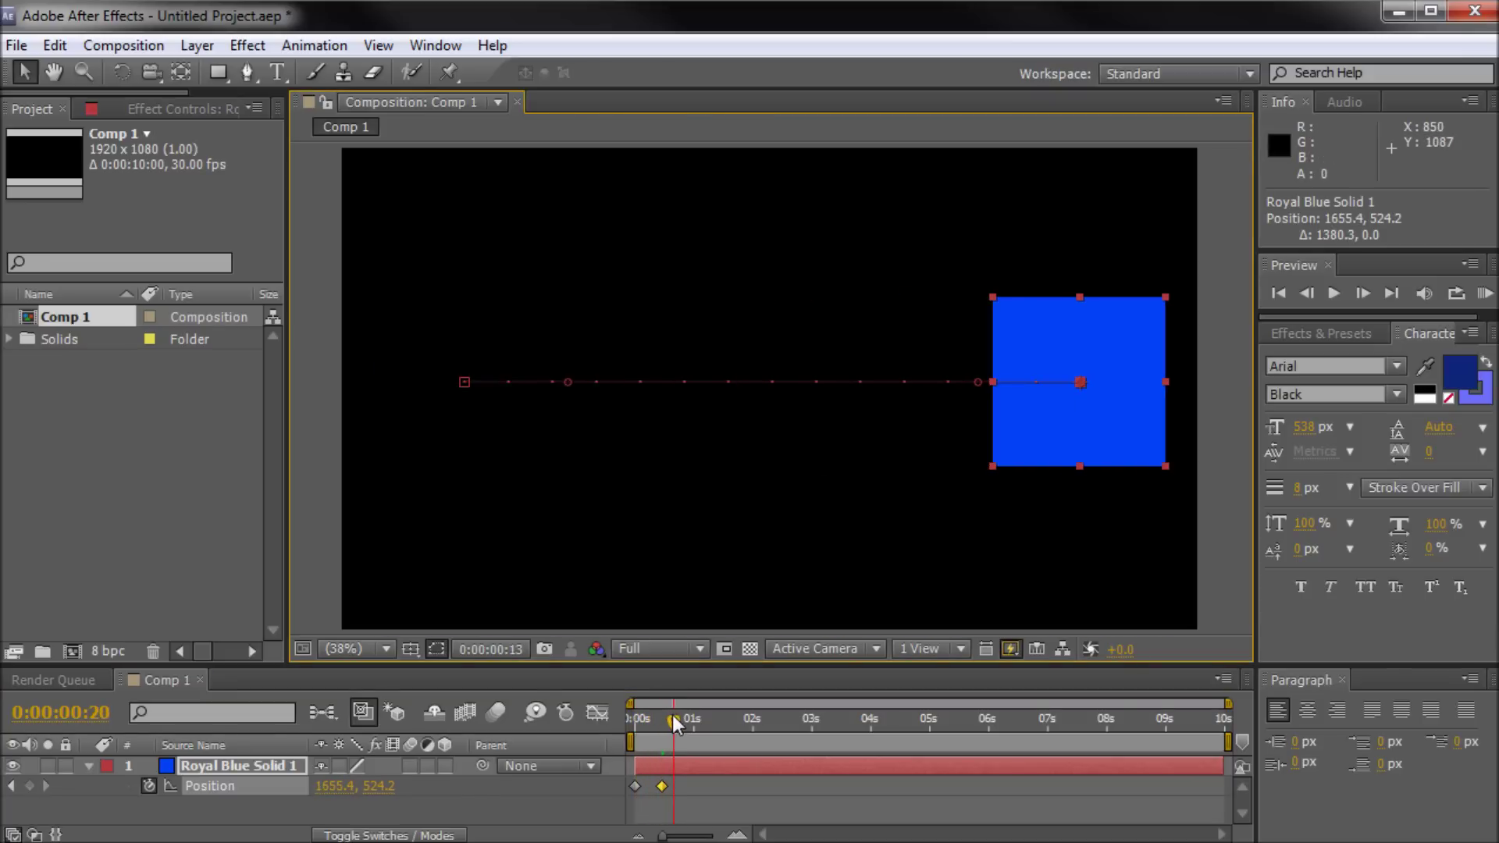
pyautogui.moveTo(654, 713); pyautogui.dragTo(609, 711)
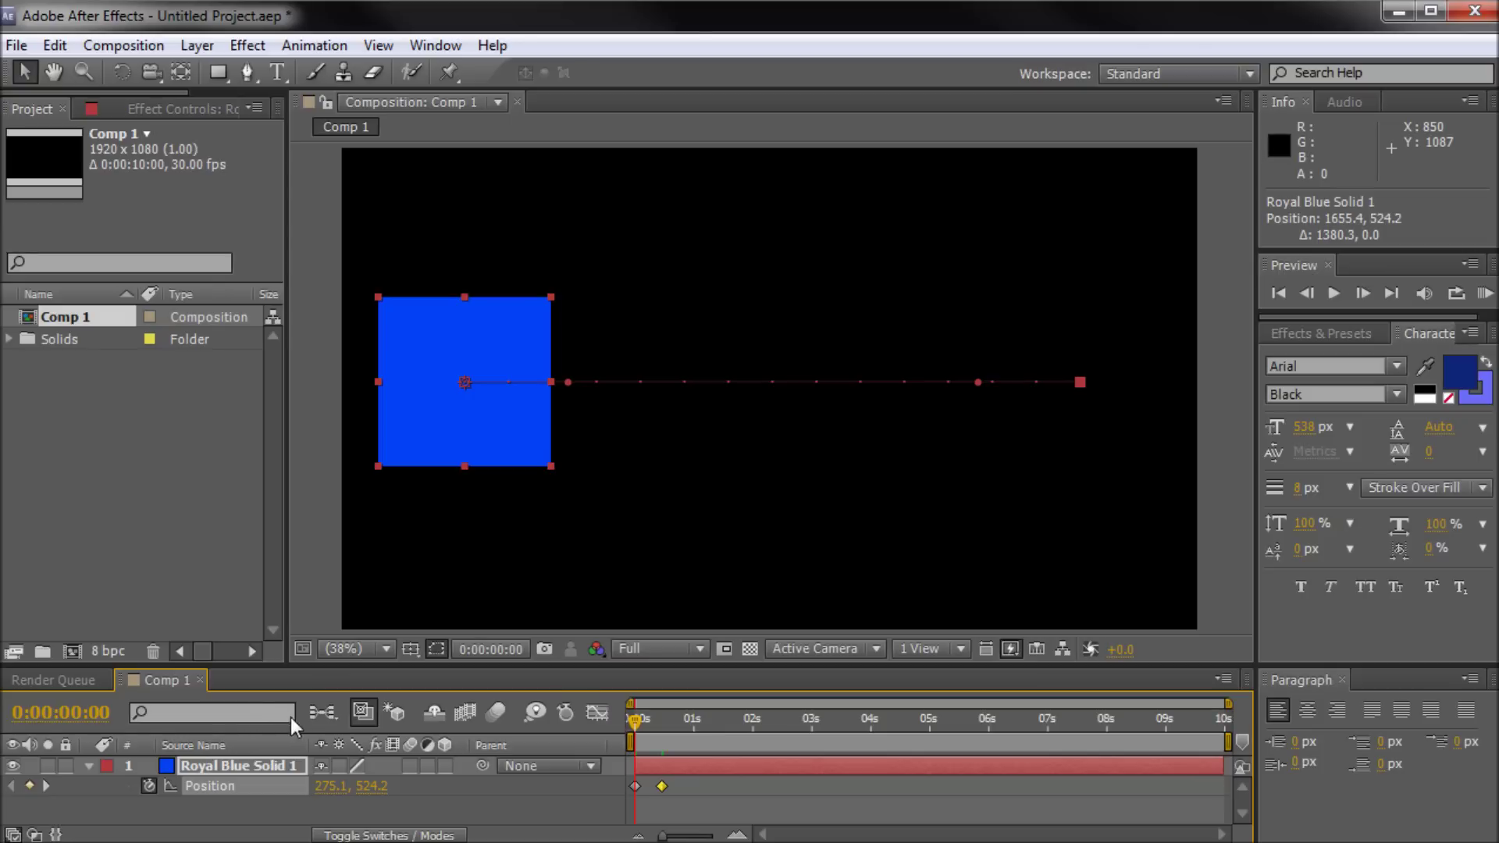
# Add a Position expression, replacing transform.position with loopOut().
pyautogui.keyDown('alt'); pyautogui.click(145, 786); pyautogui.keyUp('alt')
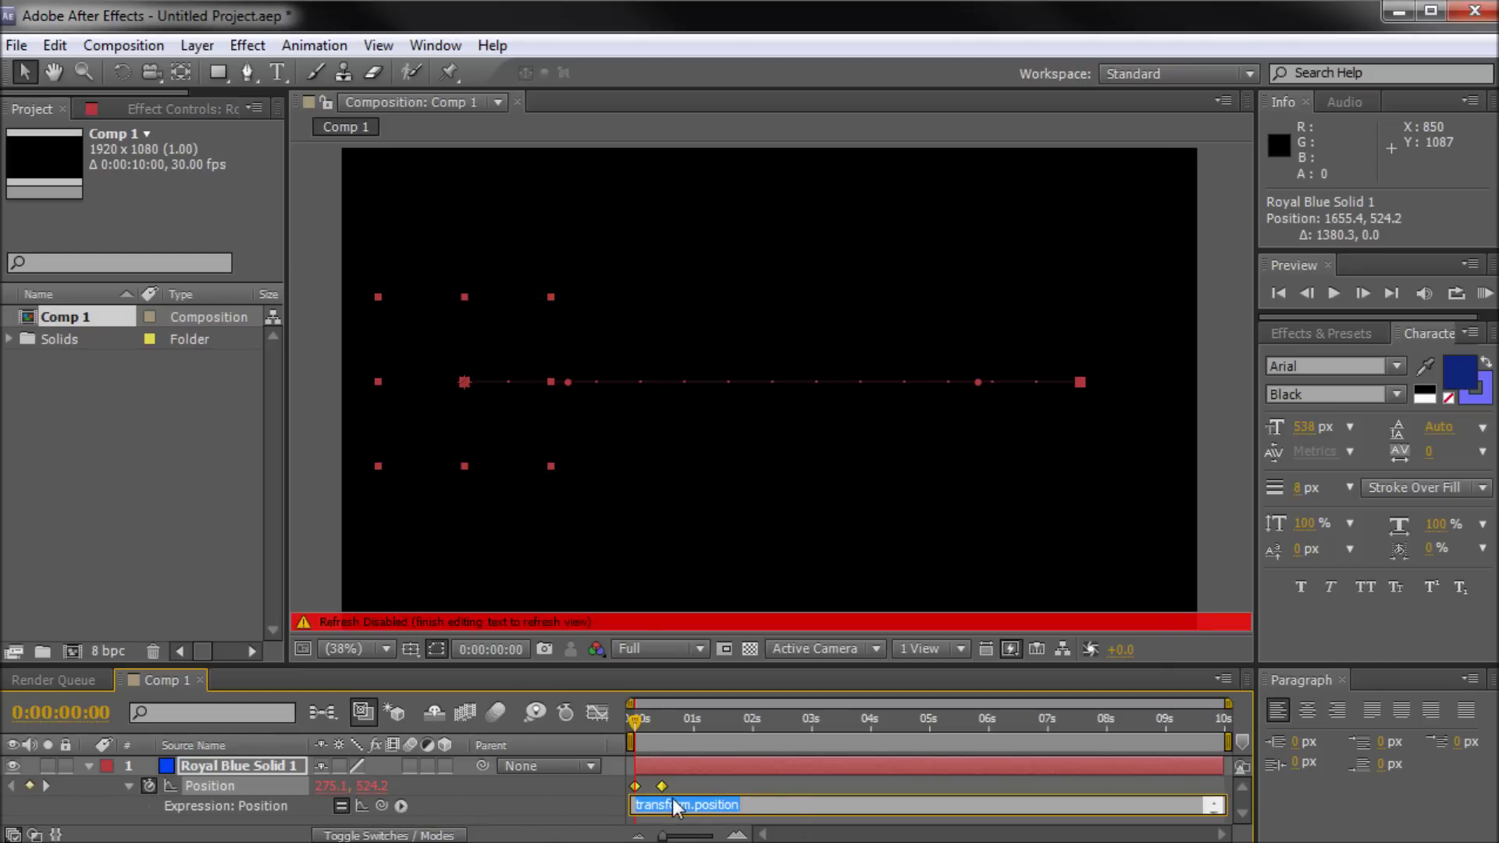
pyautogui.click(781, 809)
pyautogui.moveTo(780, 809); pyautogui.dragTo(539, 798)
pyautogui.write('loop')
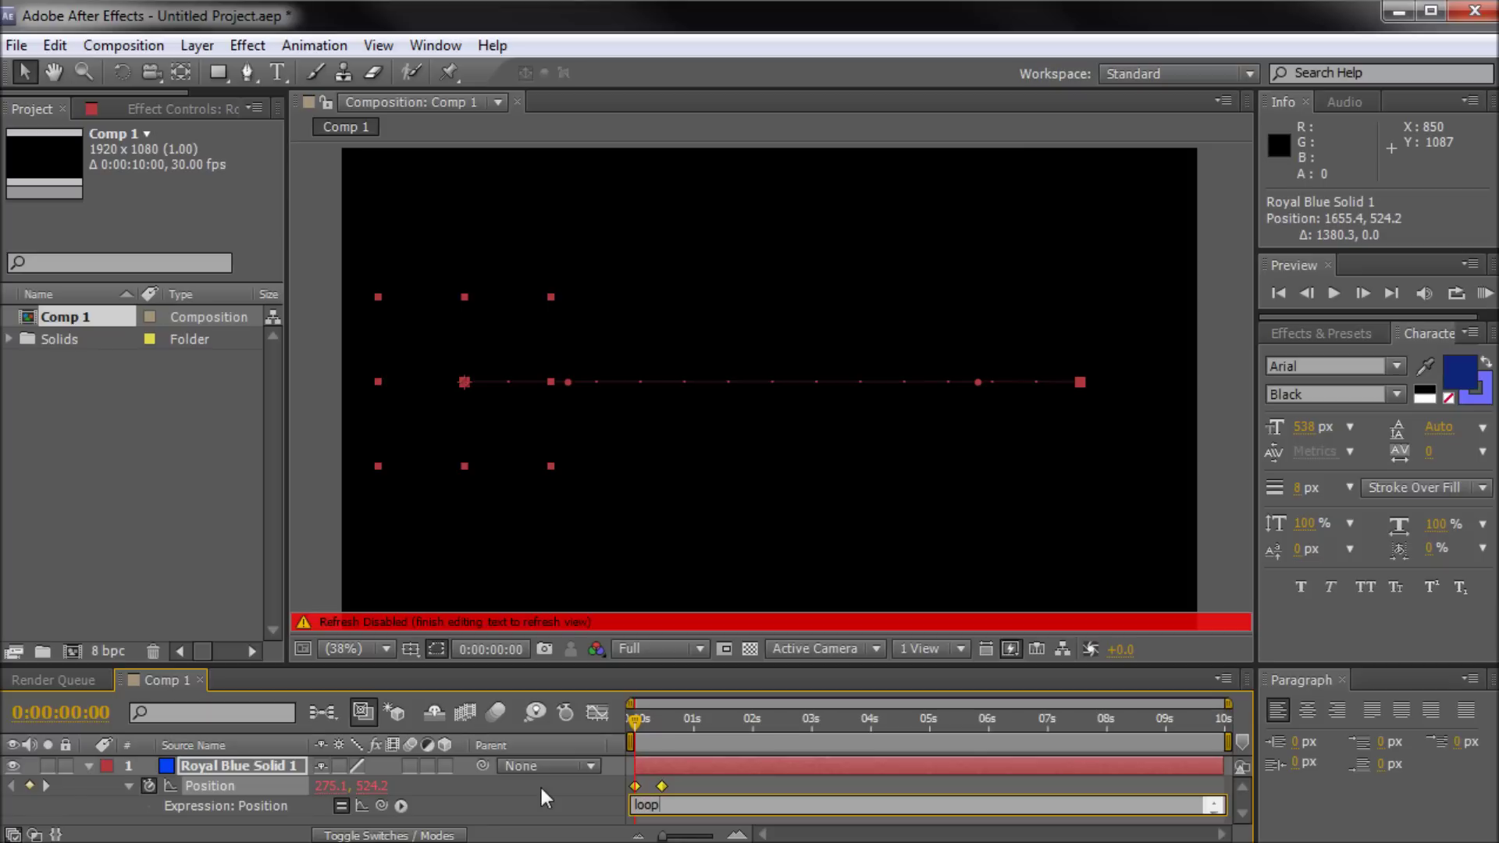
pyautogui.write('Out(')
pyautogui.click(313, 413)
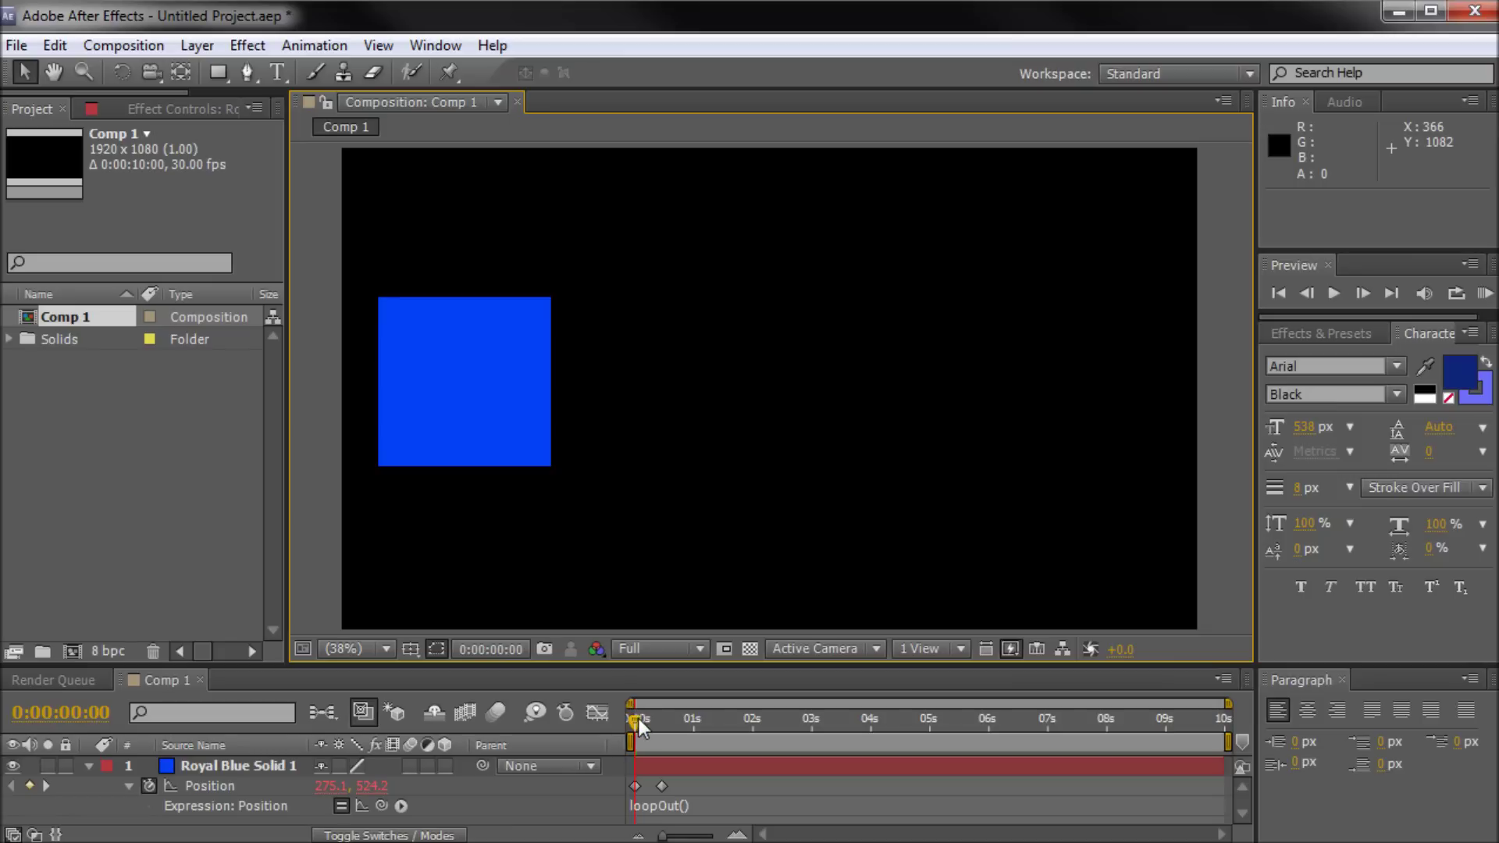
# Scrub to 4 seconds to check that the slide repeats.
pyautogui.moveTo(638, 718); pyautogui.dragTo(760, 731)
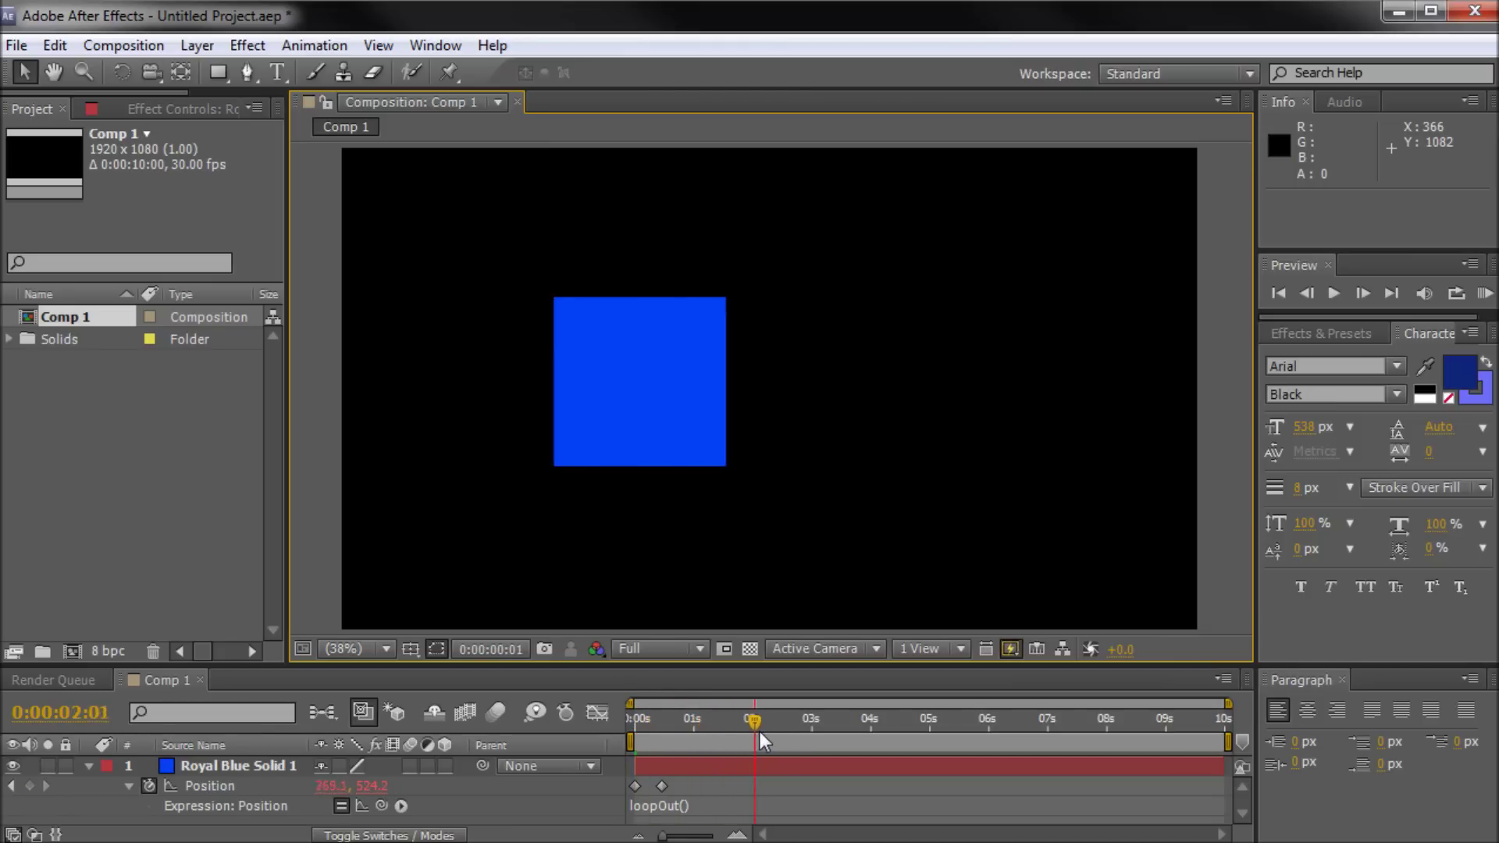
pyautogui.moveTo(759, 732)
pyautogui.mouseDown()
pyautogui.moveTo(869, 738)
pyautogui.moveTo(638, 732)
pyautogui.mouseUp()
pyautogui.click(680, 805)
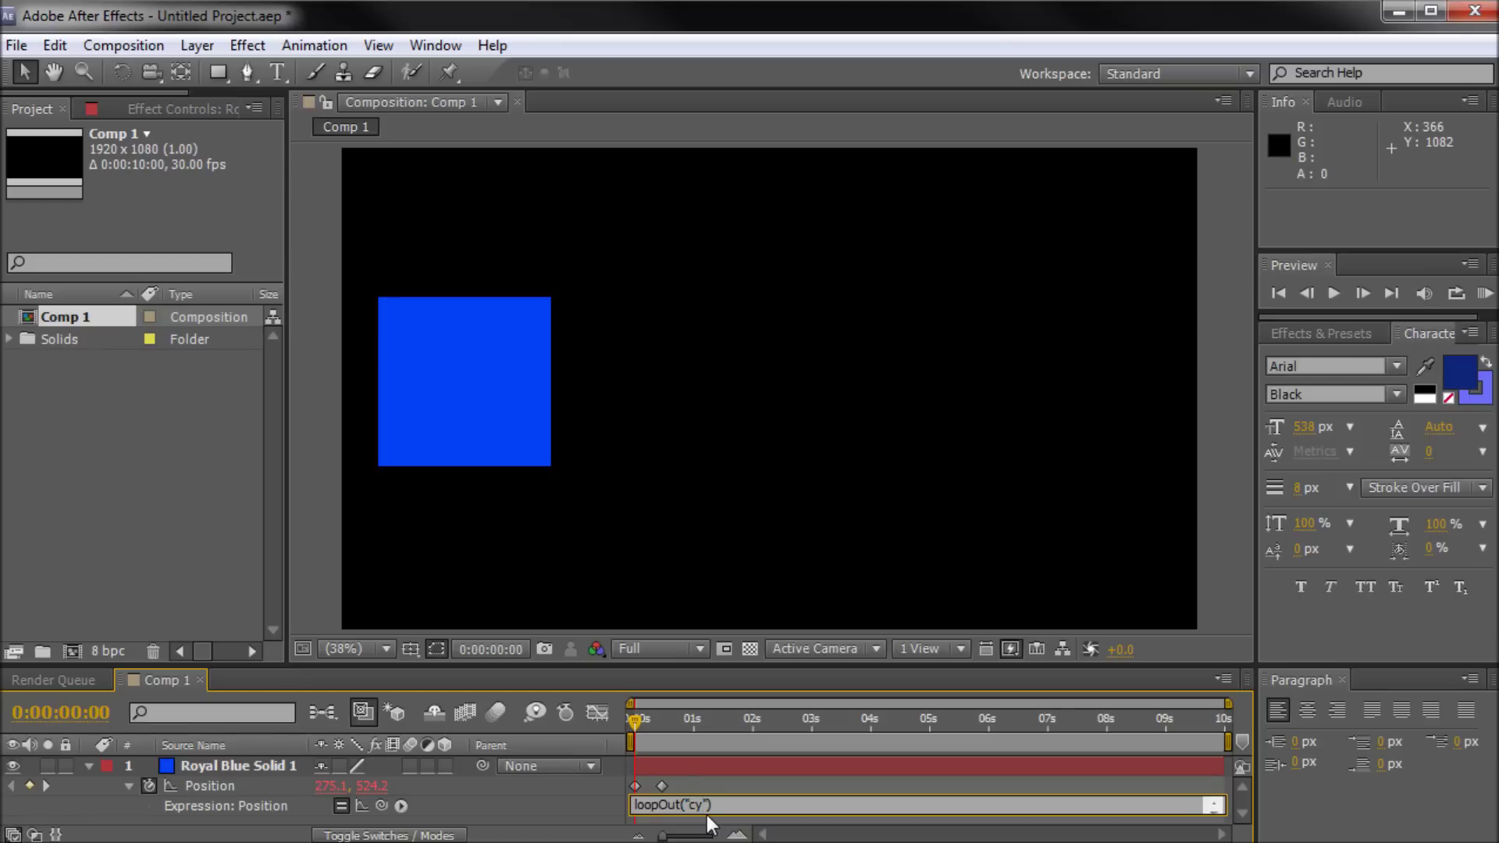
pyautogui.write('cle')
# Commit loopOut("cycle") on Position and scrub to check the cycling slide.
pyautogui.click(322, 502)
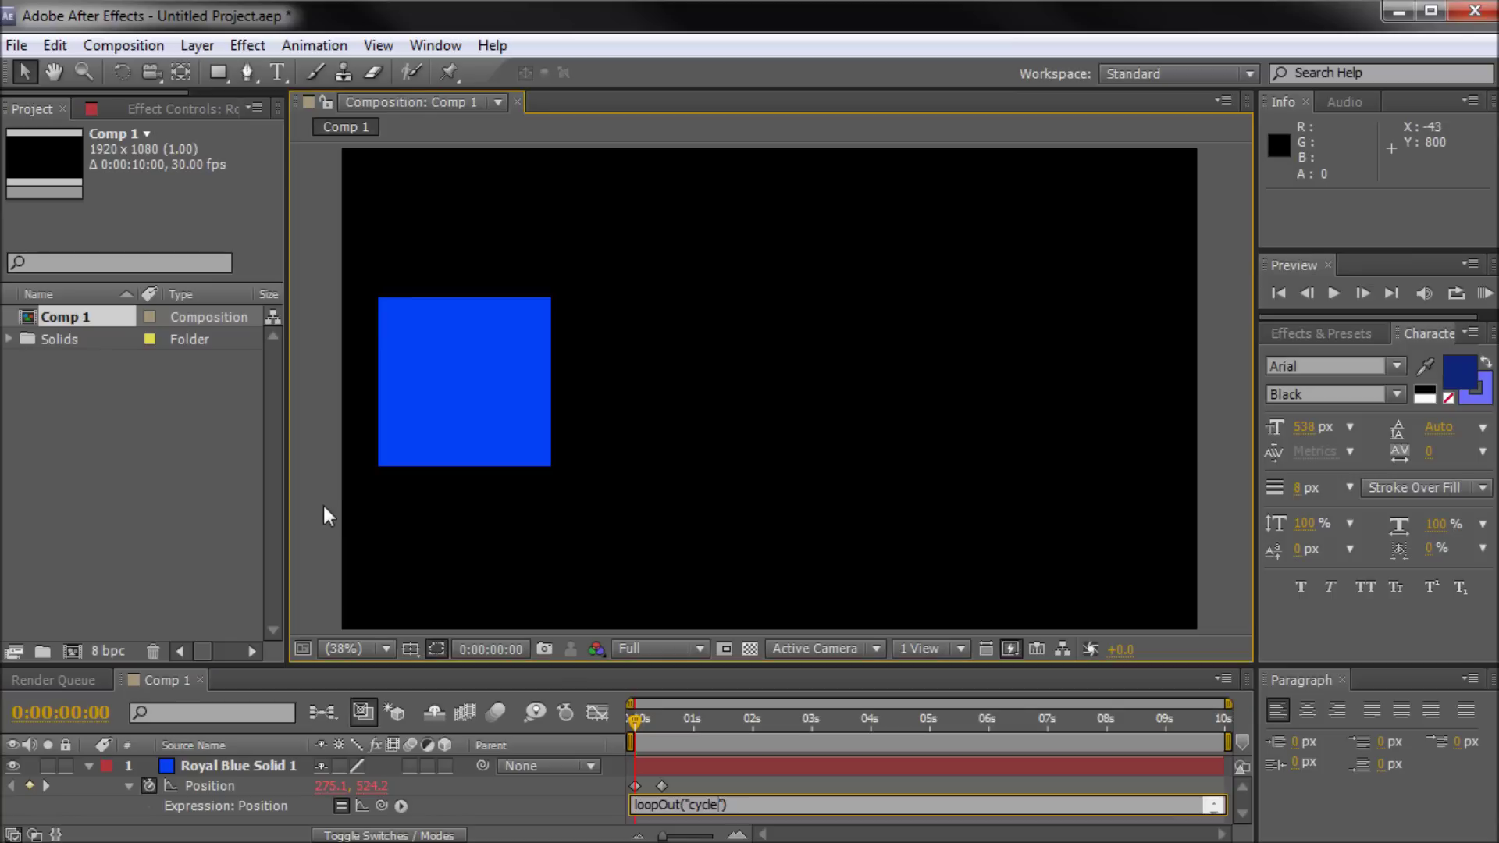
pyautogui.moveTo(645, 718)
pyautogui.mouseDown()
pyautogui.moveTo(779, 736)
pyautogui.moveTo(628, 723)
pyautogui.mouseUp()
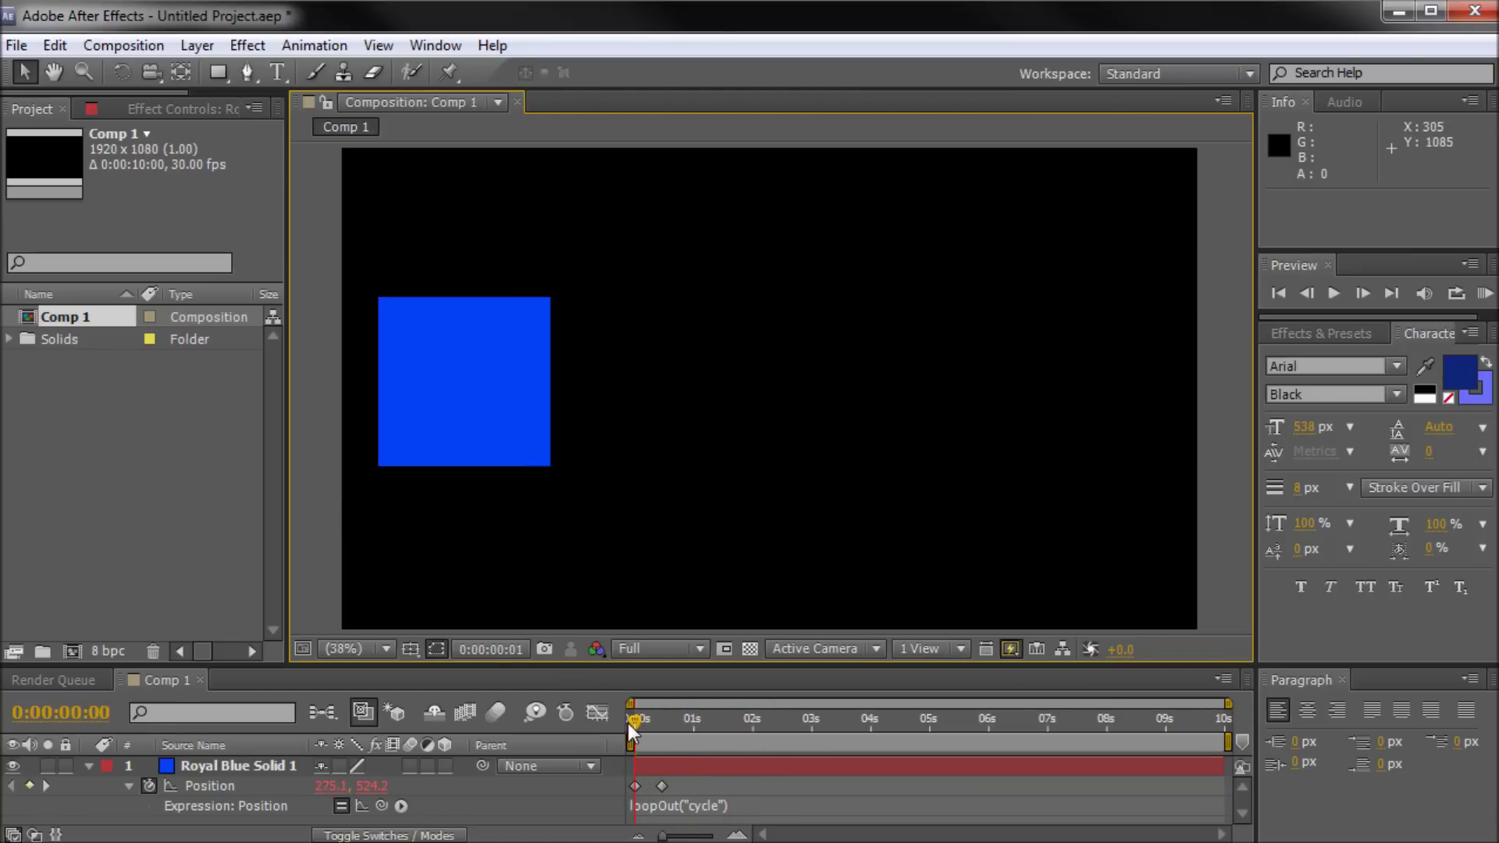
pyautogui.click(704, 807)
pyautogui.write('pingpong')
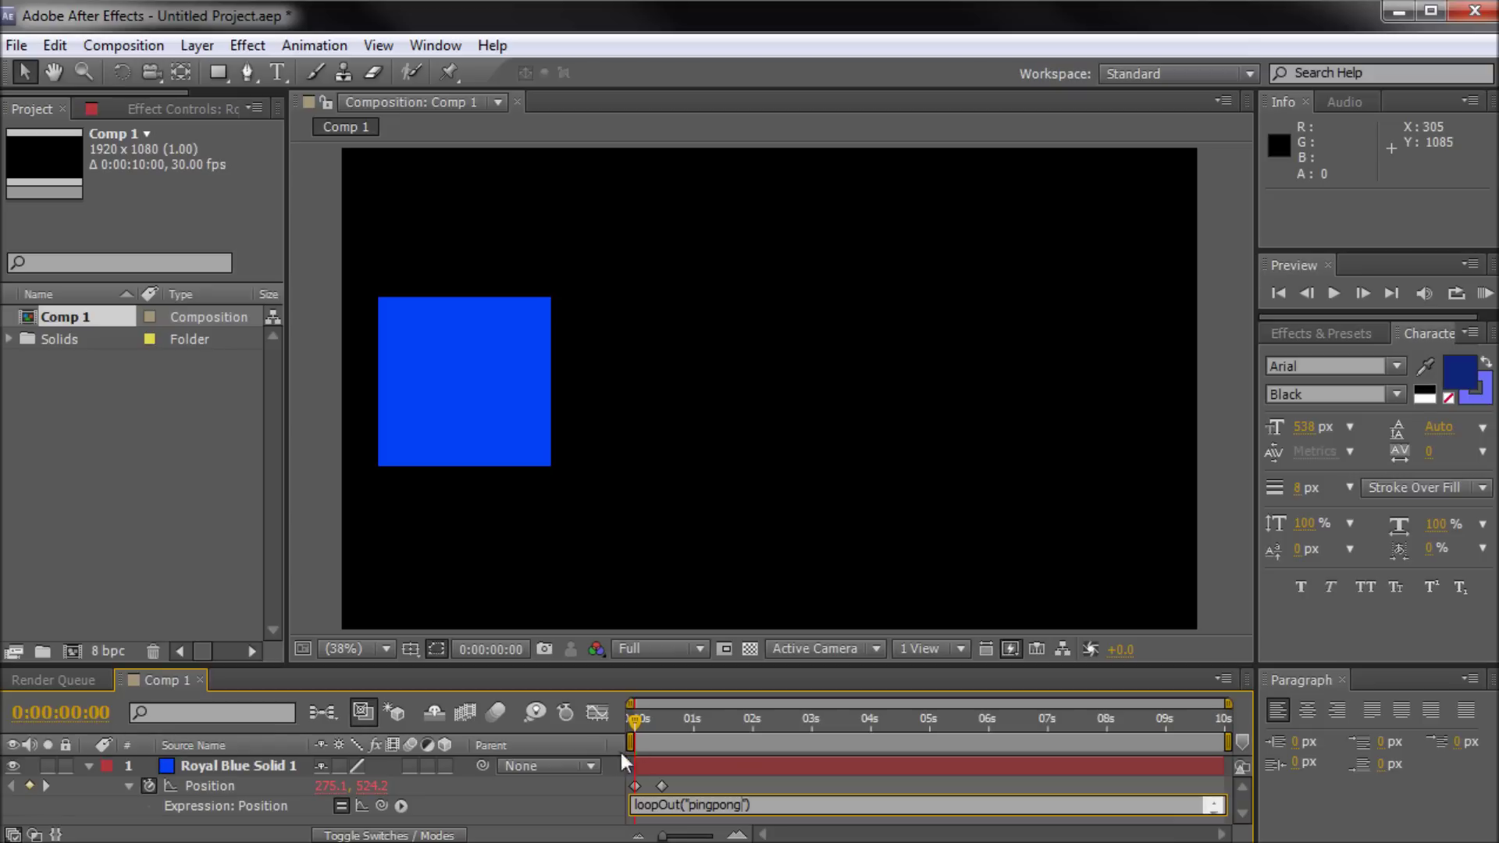
# Commit loopOut("pingpong"), preview the back-and-forth slide, and return to frame 0.
pyautogui.moveTo(634, 714); pyautogui.dragTo(686, 719)
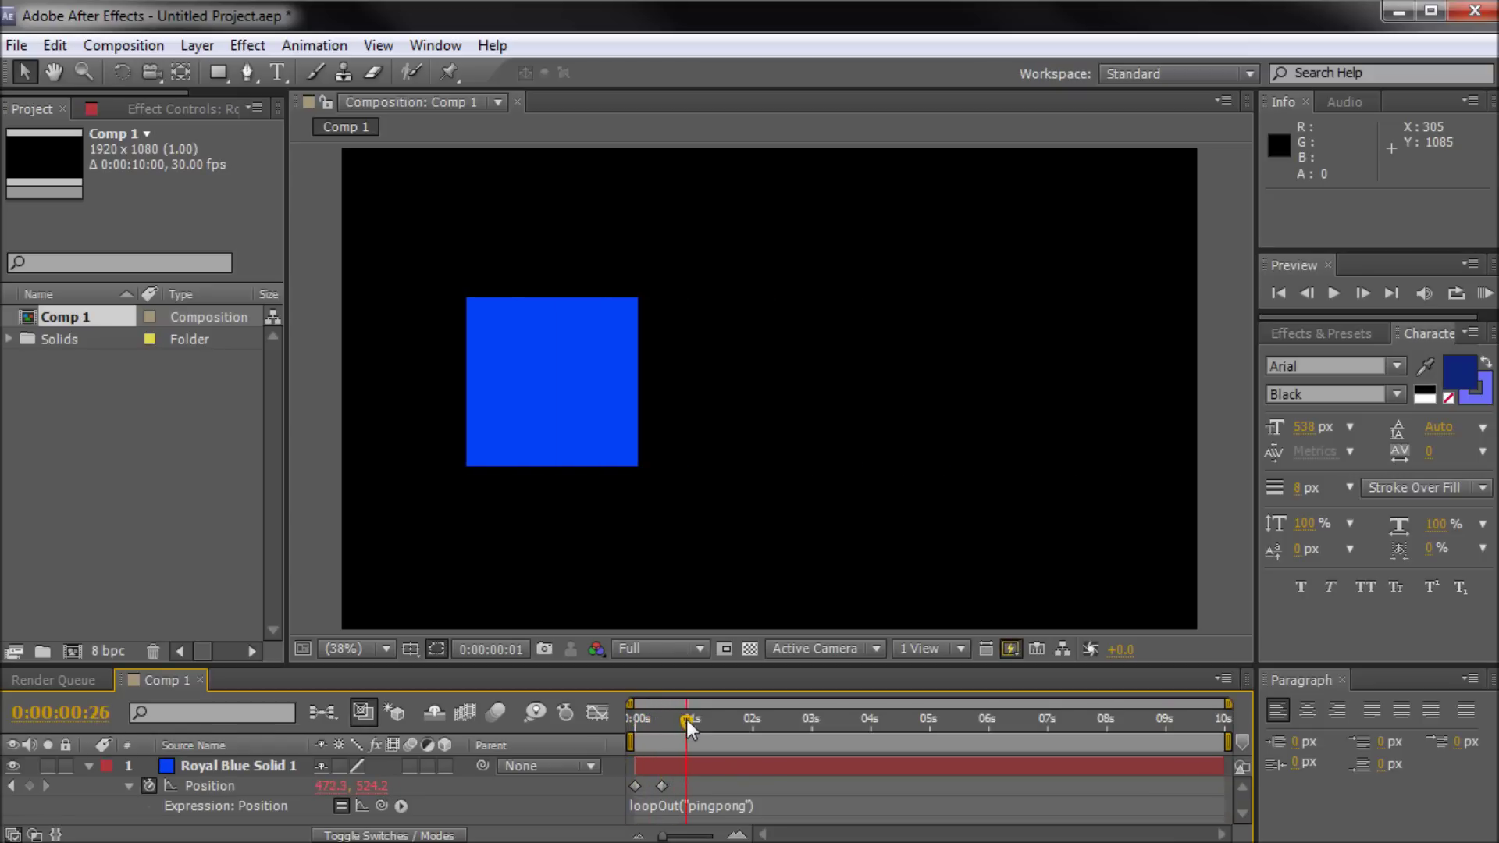
pyautogui.moveTo(687, 720)
pyautogui.mouseDown()
pyautogui.moveTo(616, 732)
pyautogui.moveTo(722, 737)
pyautogui.moveTo(616, 740)
pyautogui.mouseUp()
pyautogui.press('space')
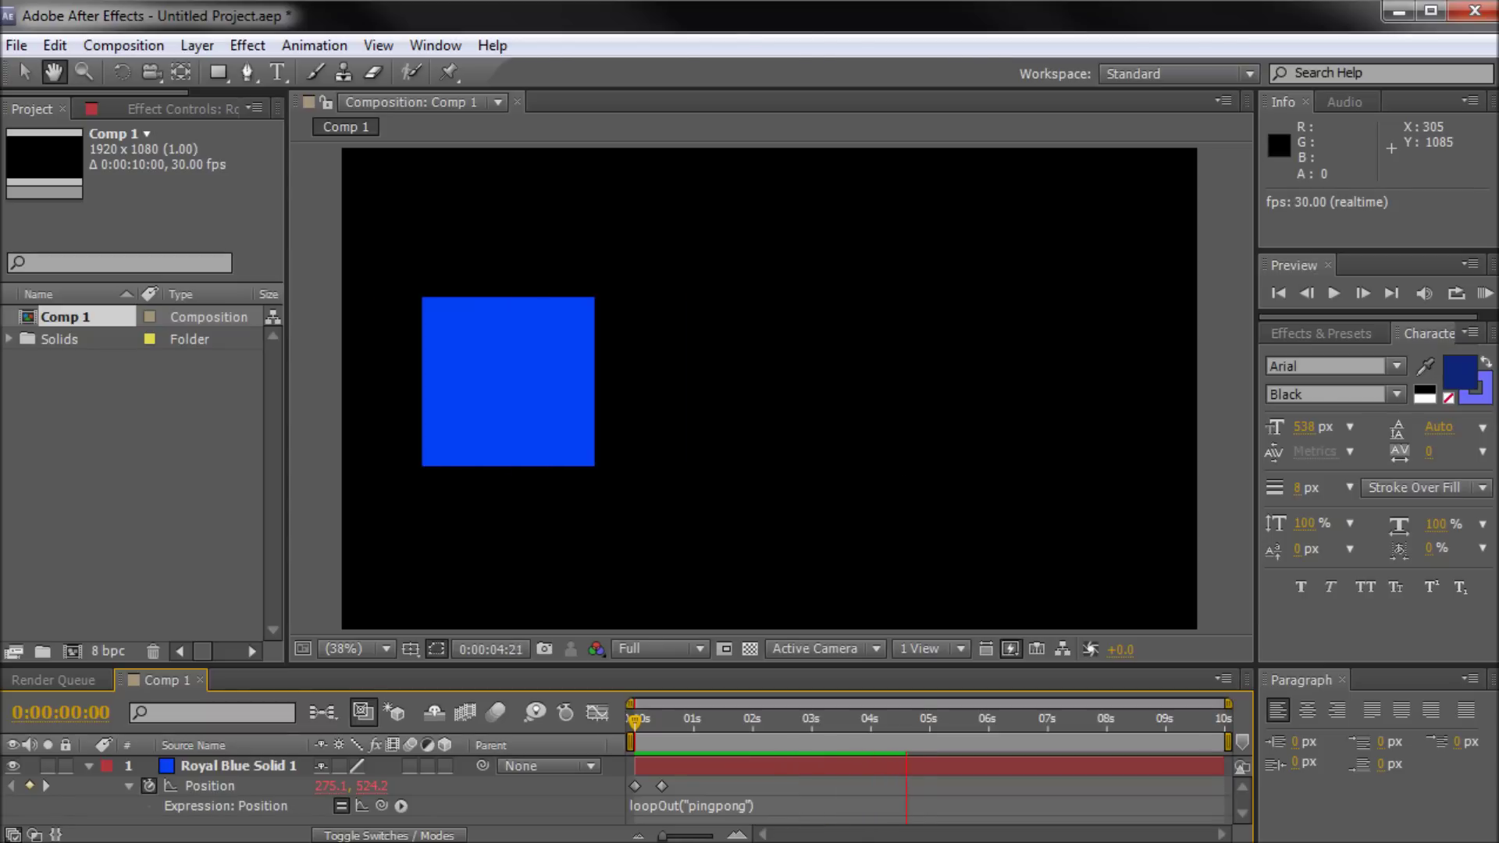
pyautogui.press('space')
pyautogui.moveTo(664, 701); pyautogui.dragTo(639, 716)
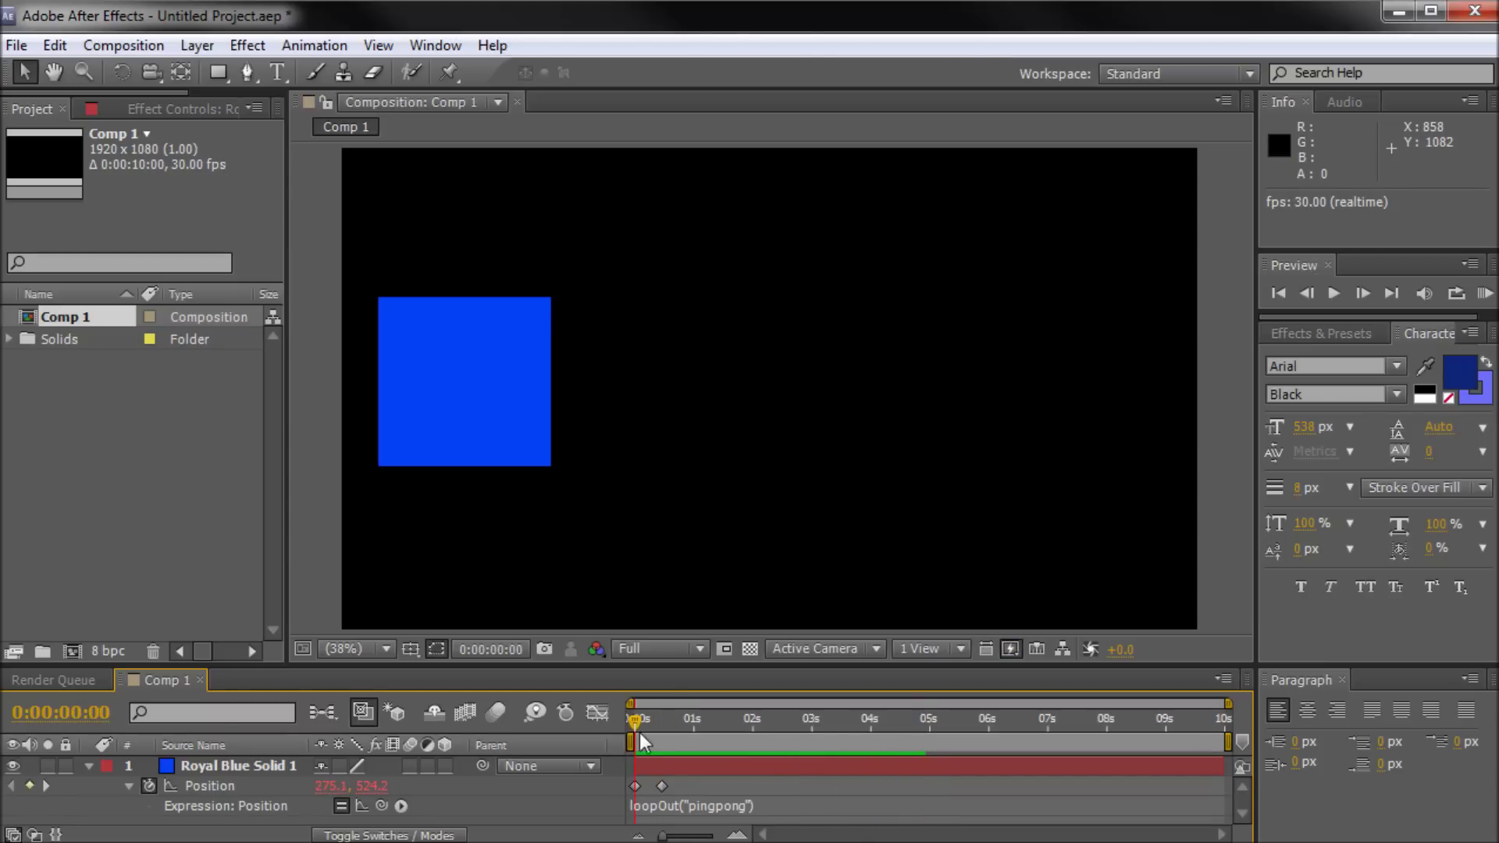
# Apply Easy Ease to the second Position keyframe at frame 14.
pyautogui.click(662, 786)
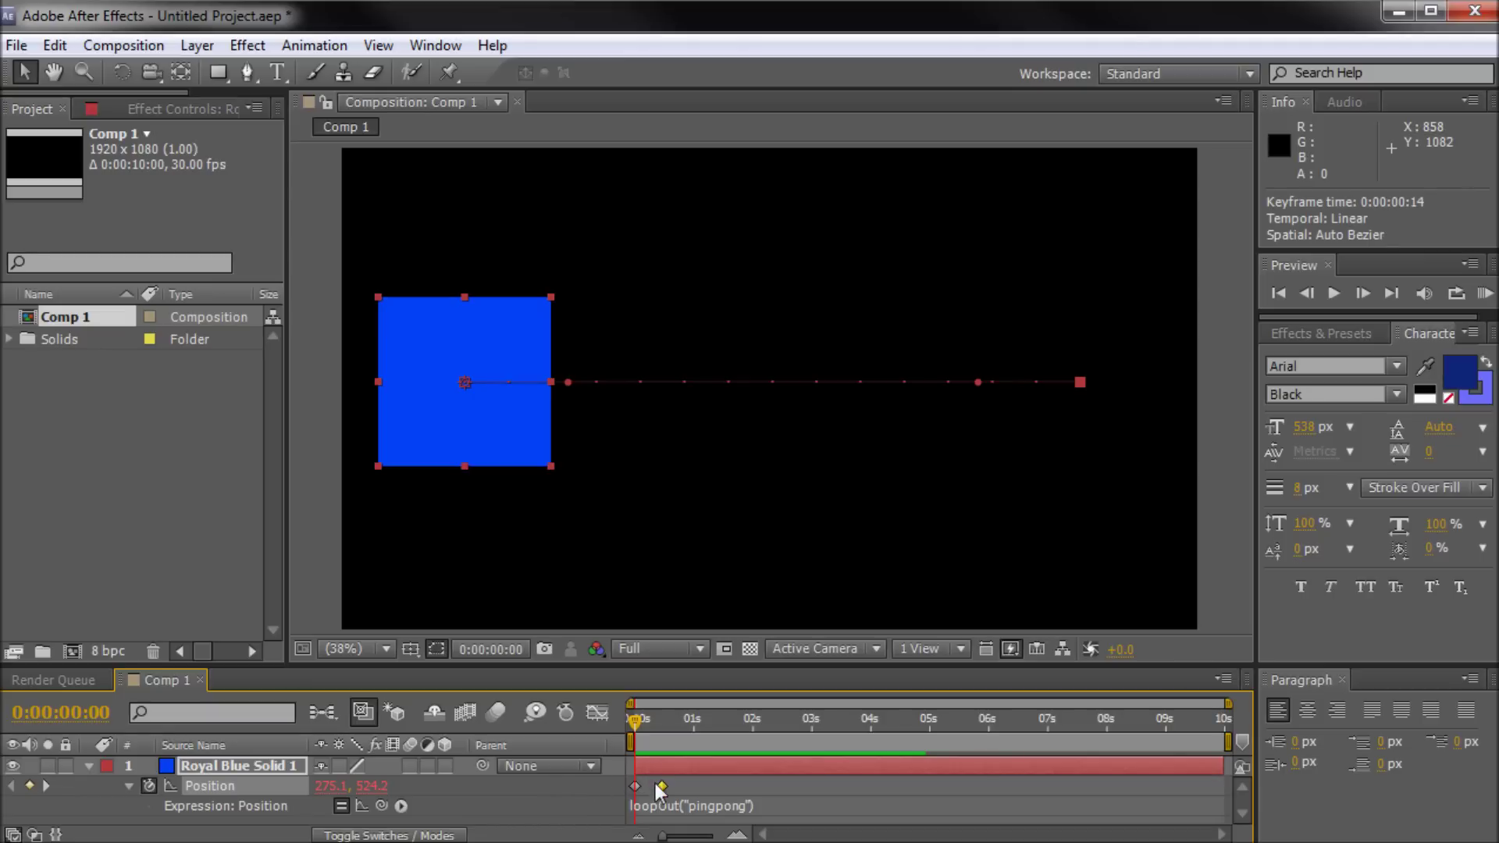
pyautogui.rightClick(660, 787)
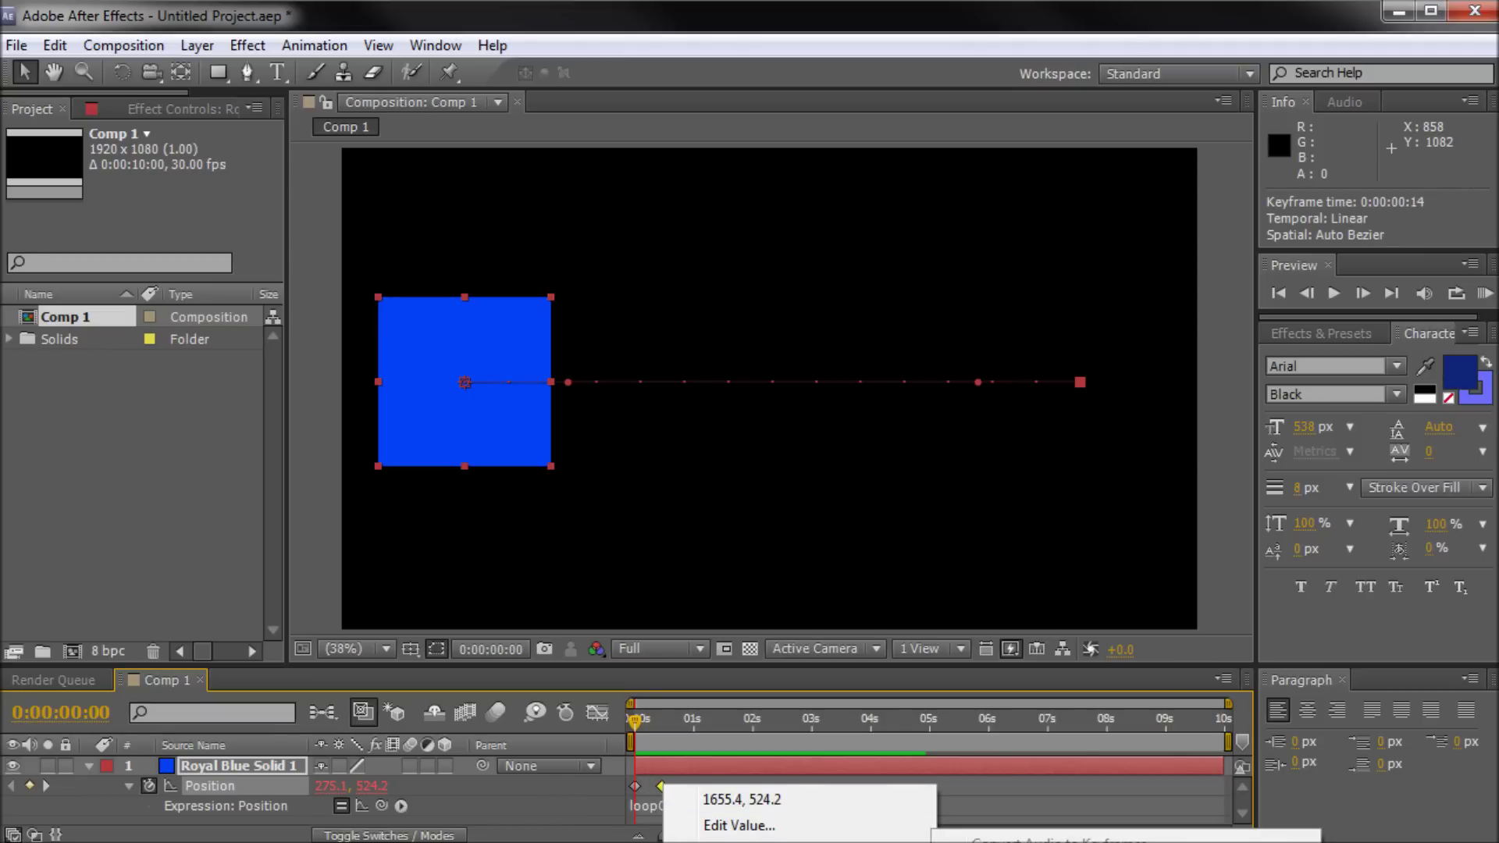
pyautogui.click(1031, 840)
pyautogui.click(749, 791)
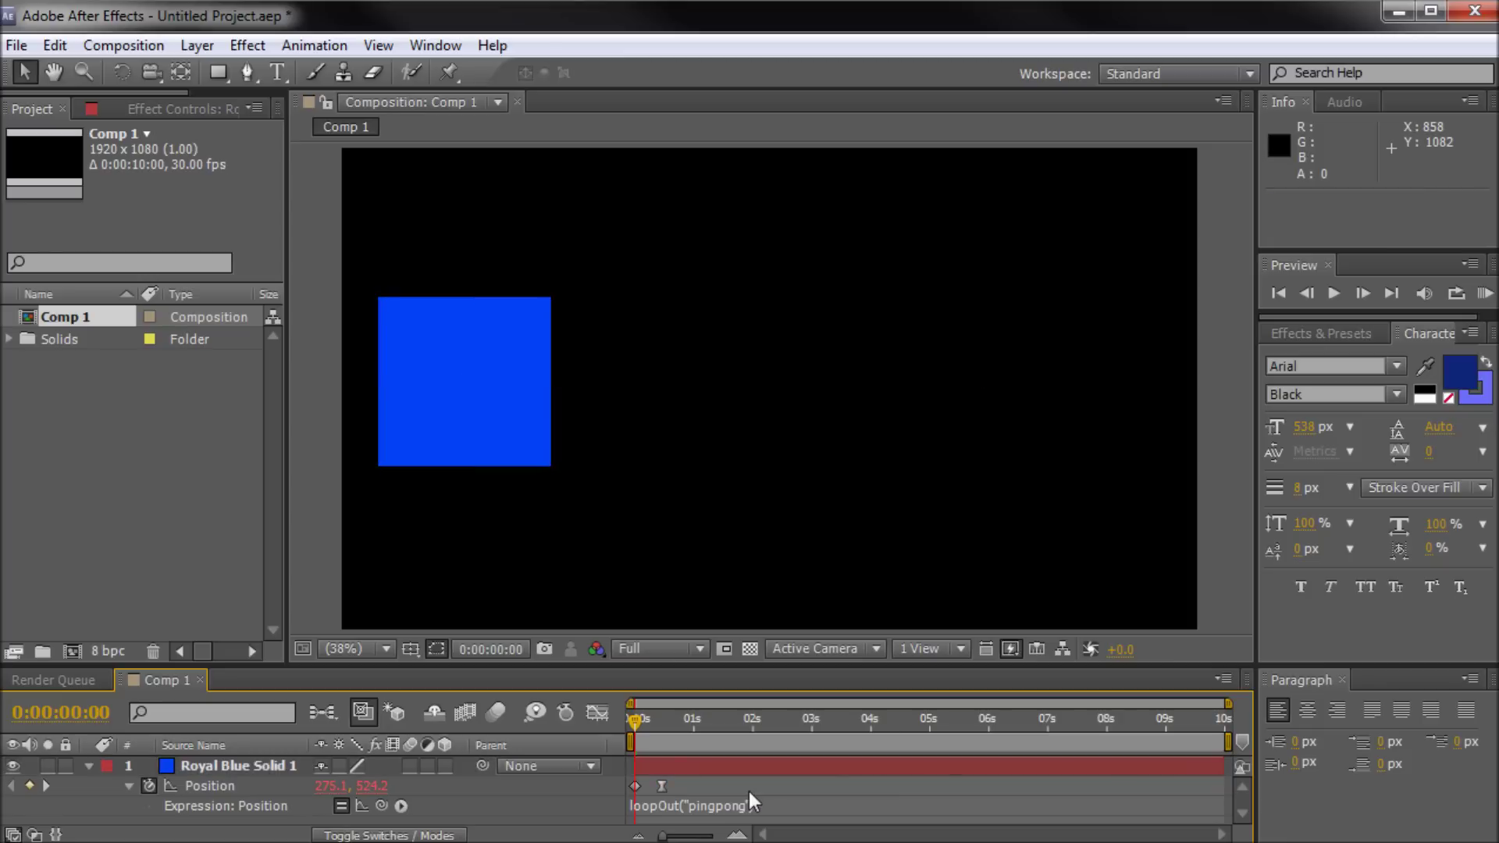
# Preview and scrub the eased motion, ending back at frame 0.
pyautogui.press('space')
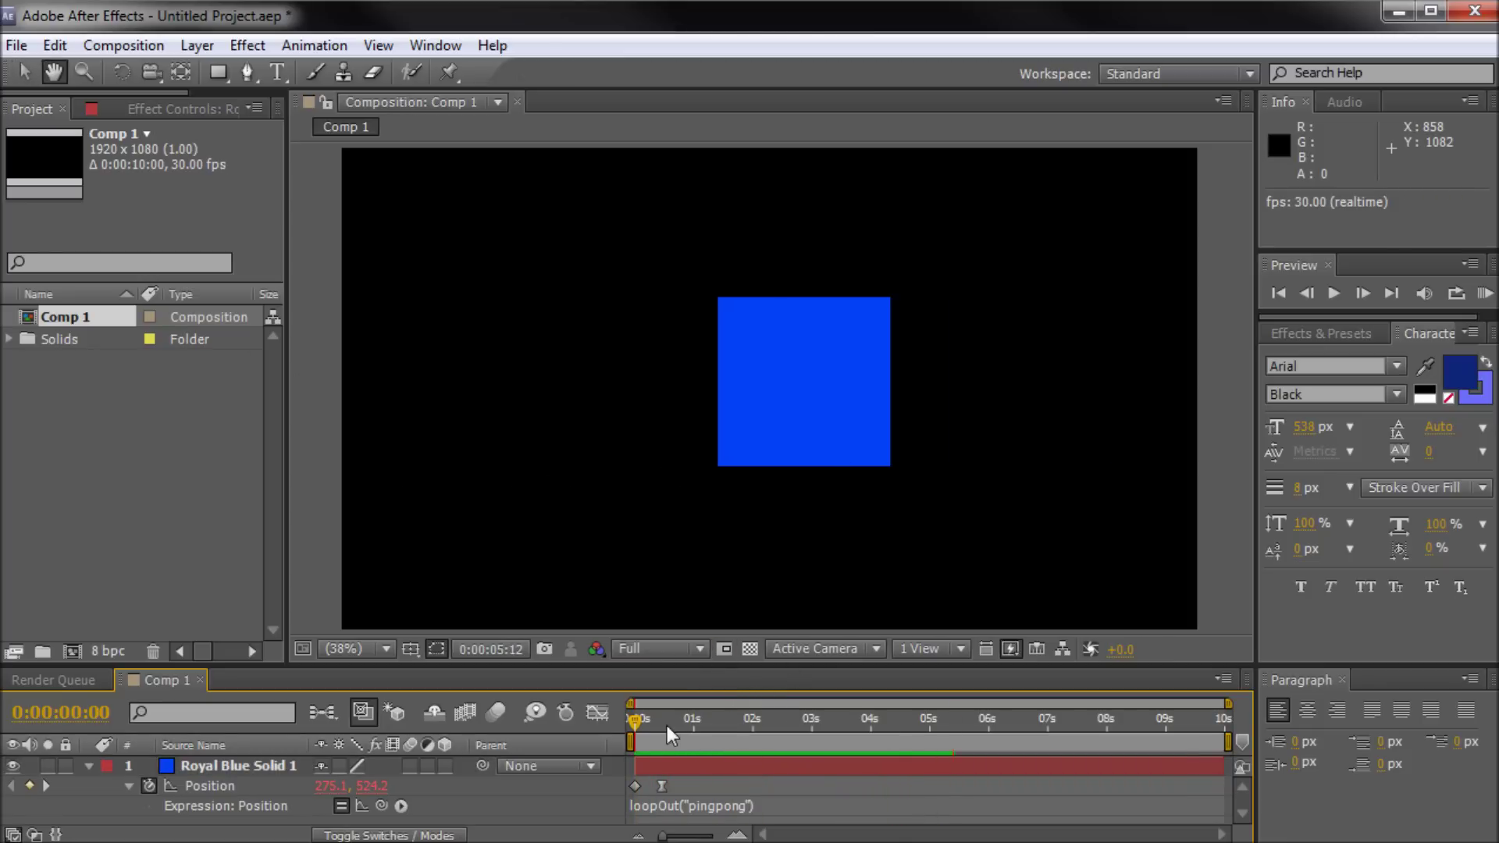
pyautogui.moveTo(668, 725); pyautogui.dragTo(626, 715)
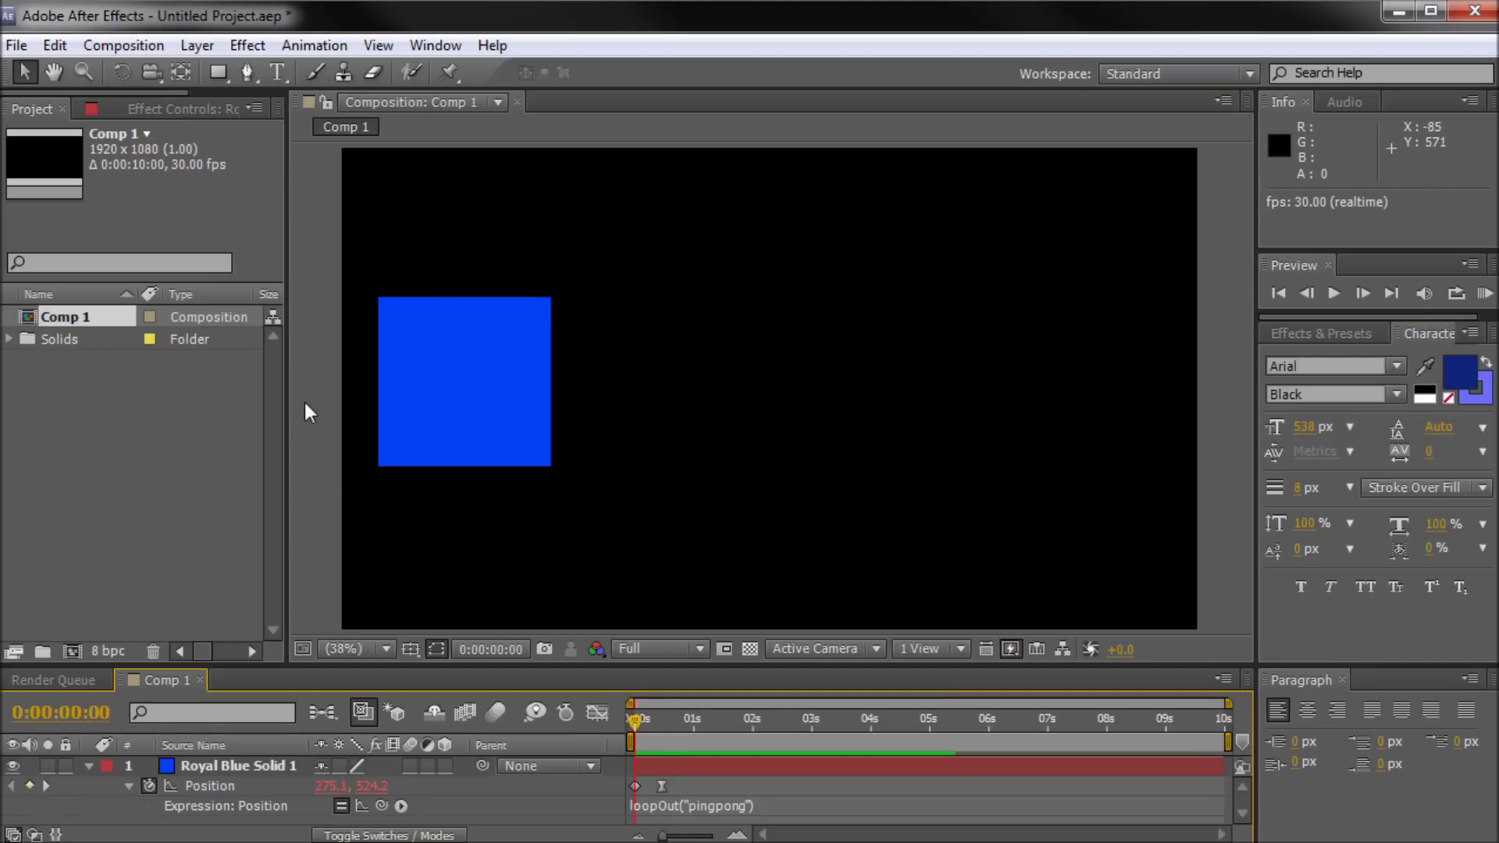
pyautogui.moveTo(639, 730); pyautogui.dragTo(628, 743)
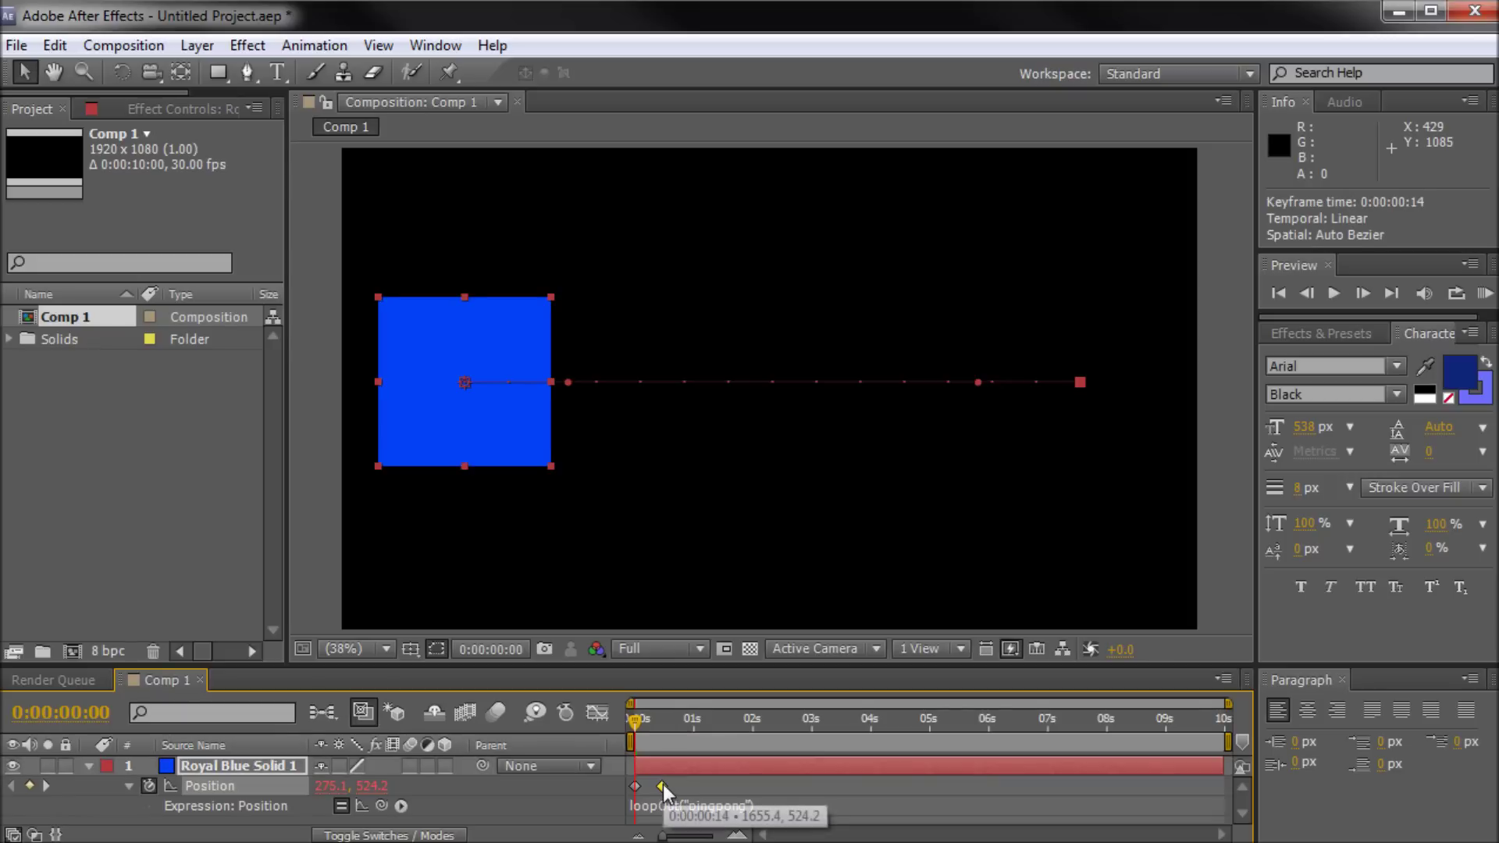
pyautogui.keyDown('shift'); pyautogui.click(636, 786); pyautogui.keyUp('shift')
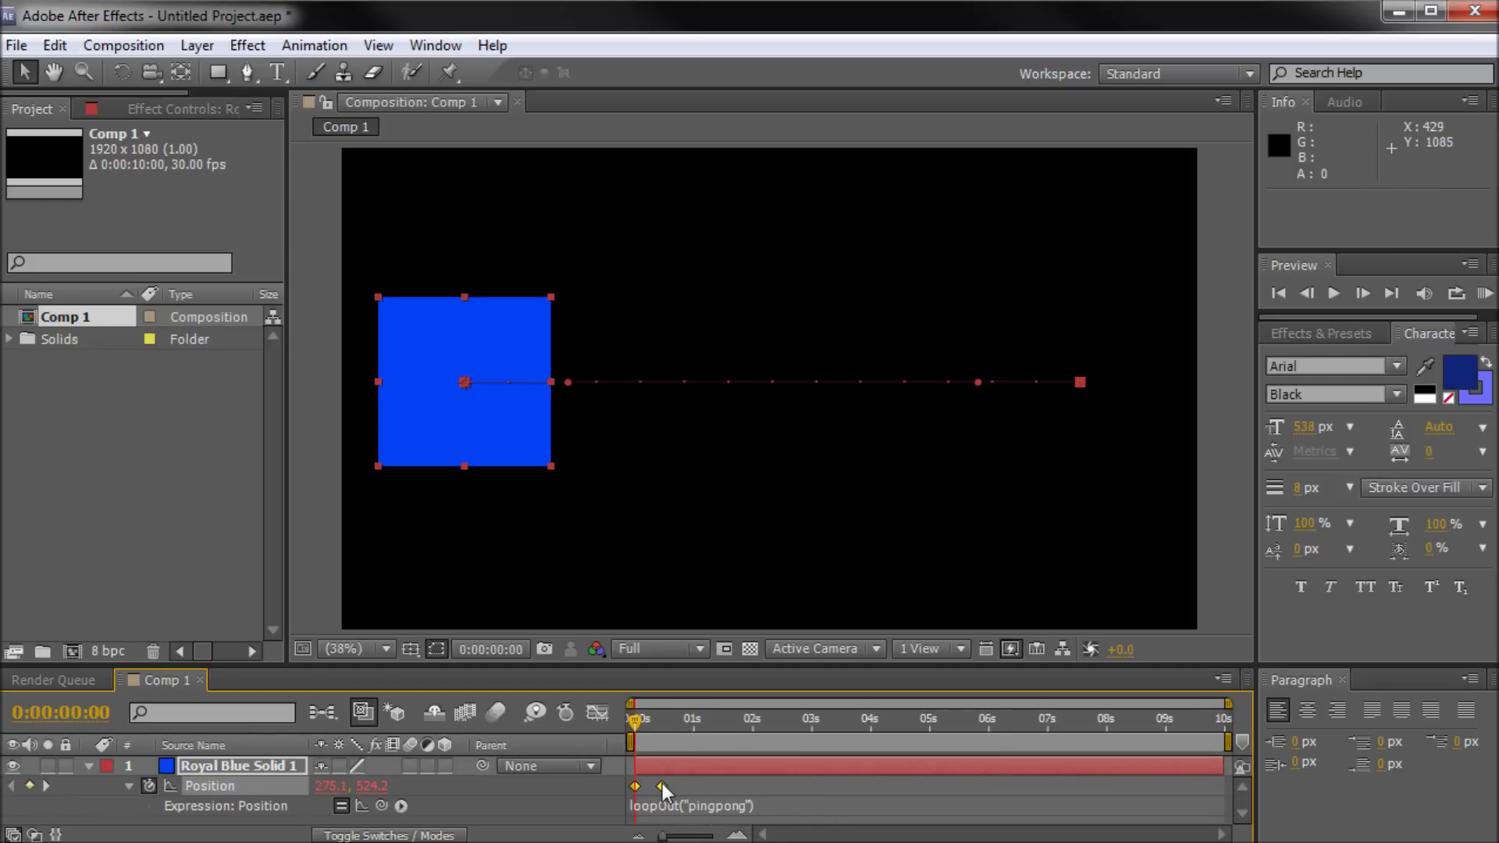
pyautogui.hotkey('ctrl', 'c')
pyautogui.click(694, 724)
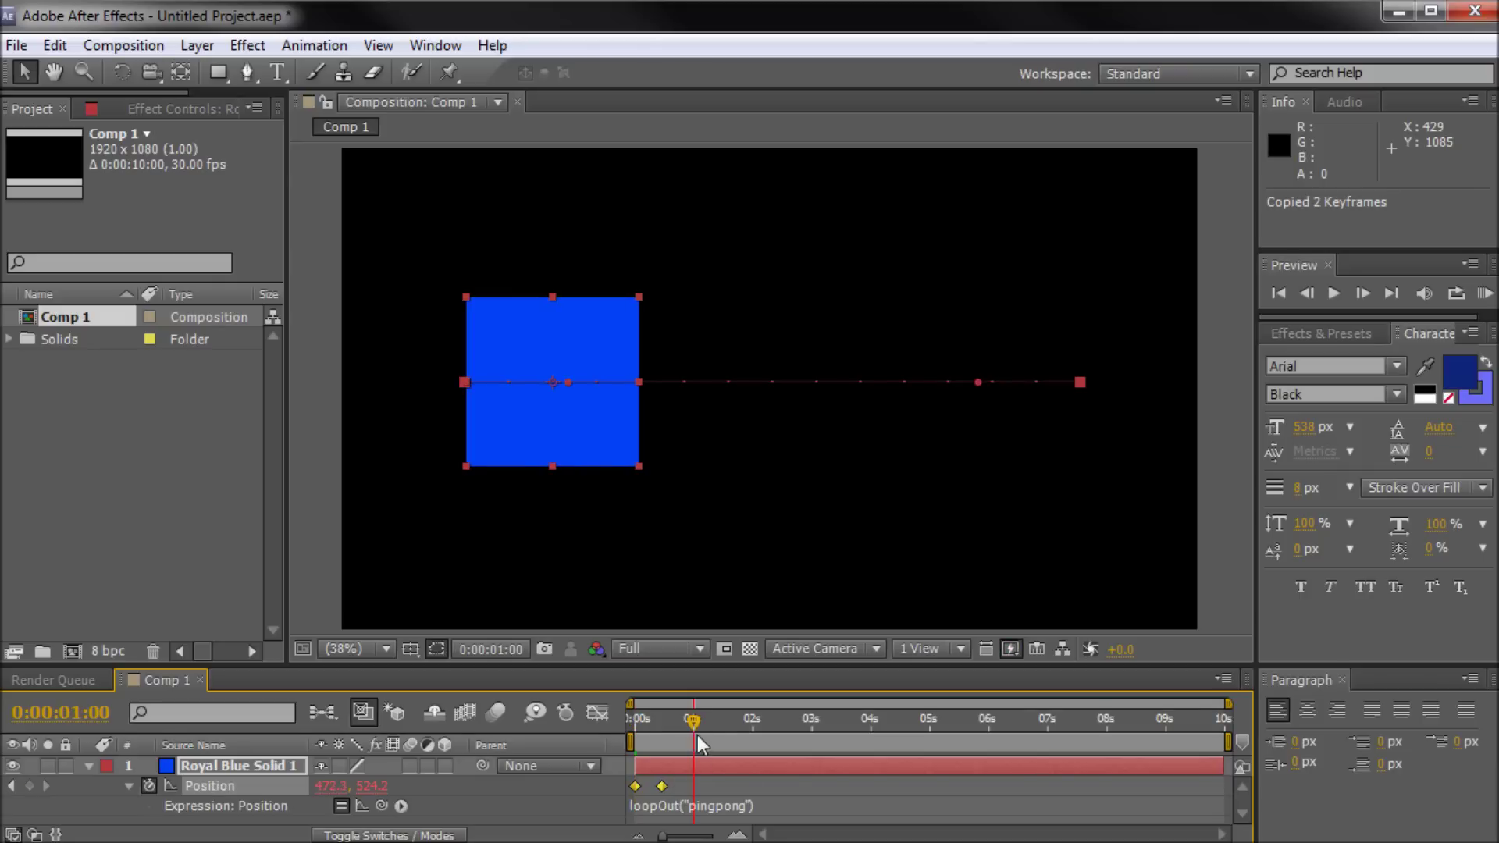
pyautogui.hotkey('ctrl', 'v')
pyautogui.moveTo(694, 721); pyautogui.dragTo(754, 736)
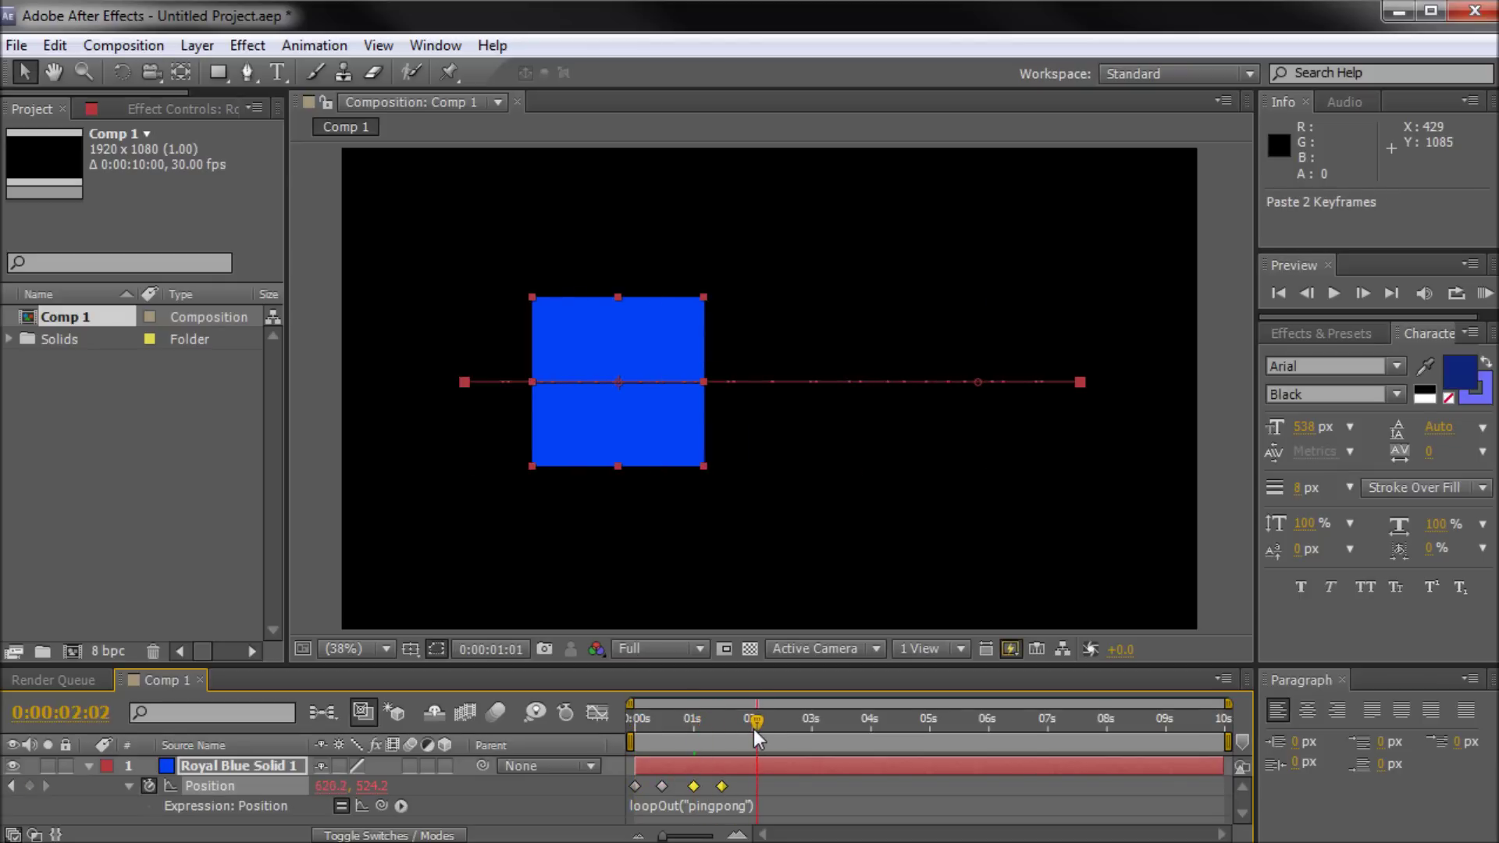
pyautogui.hotkey('ctrl', 'v')
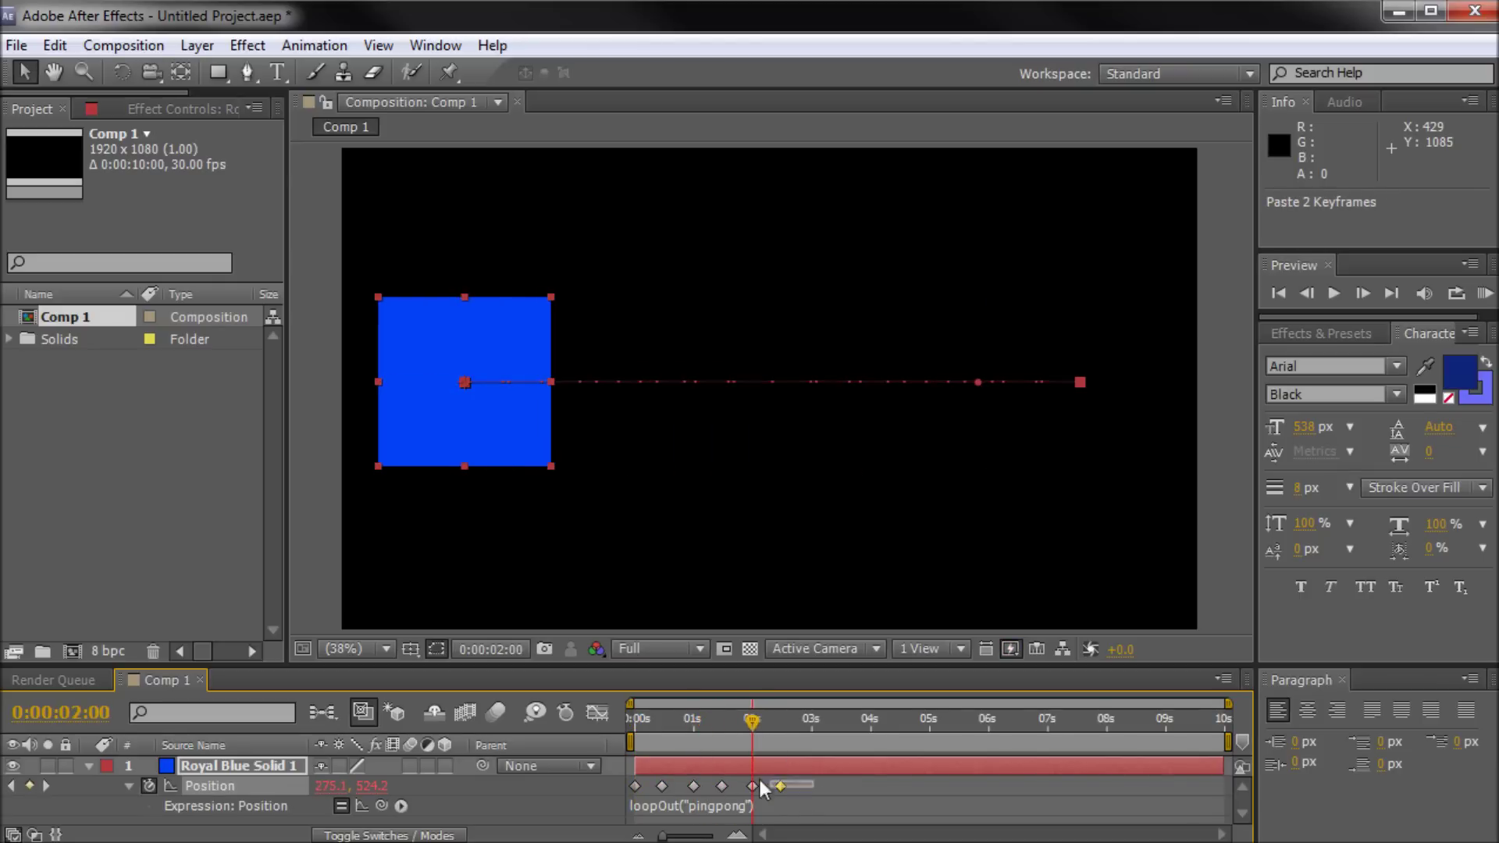
pyautogui.moveTo(775, 804); pyautogui.dragTo(610, 779)
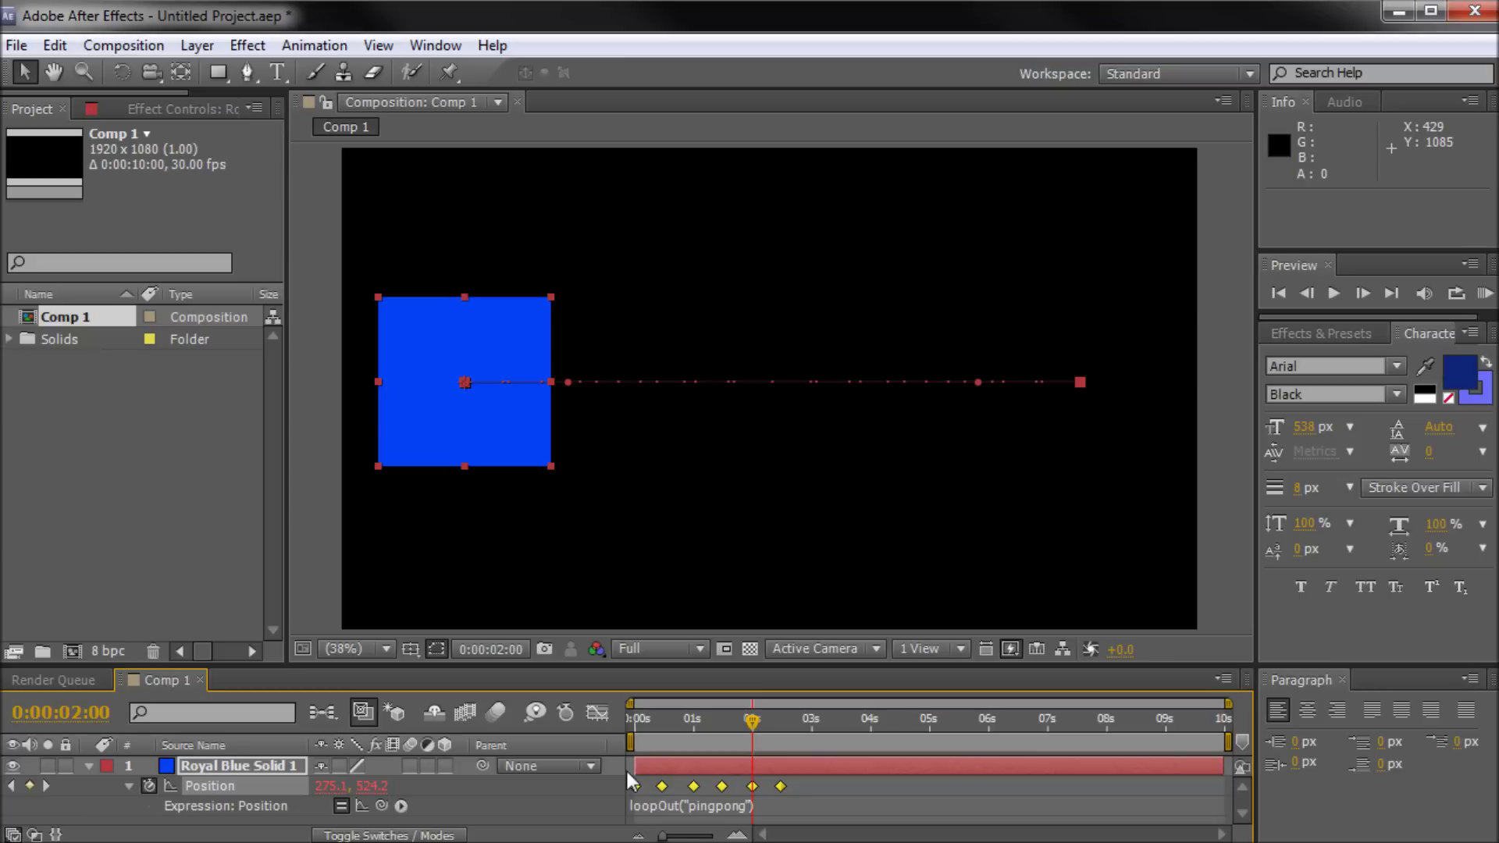
pyautogui.moveTo(807, 789); pyautogui.dragTo(676, 779)
pyautogui.moveTo(804, 779); pyautogui.dragTo(695, 801)
pyautogui.press('Delete')
pyautogui.moveTo(676, 722); pyautogui.dragTo(645, 741)
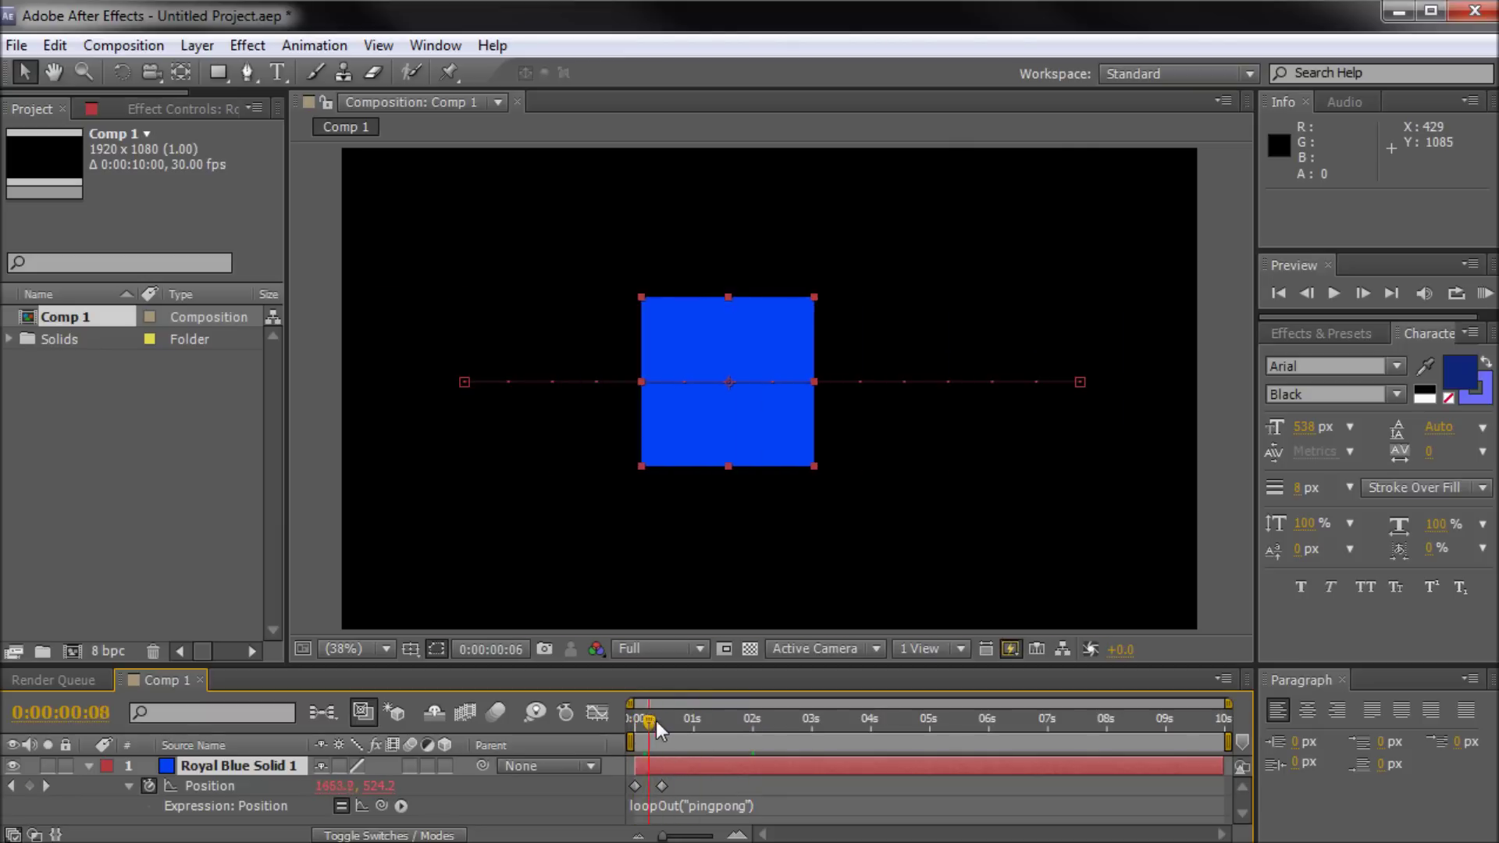
# Set Royal Blue Solid 1's out point at 0:00:04:03 with Alt+].
pyautogui.moveTo(645, 741); pyautogui.dragTo(659, 721)
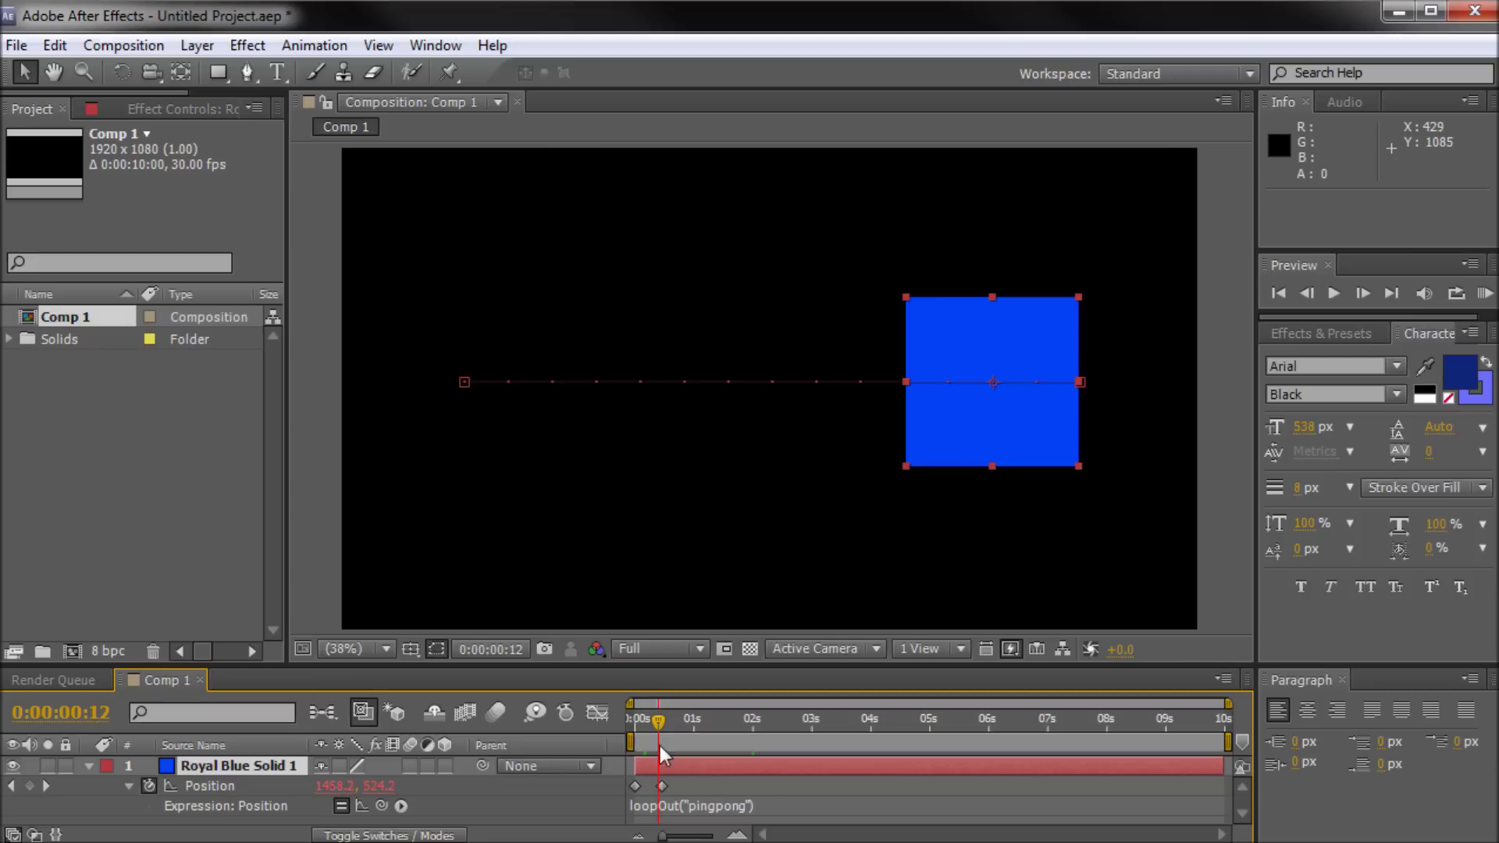
pyautogui.moveTo(846, 724)
pyautogui.mouseDown()
pyautogui.moveTo(819, 725)
pyautogui.moveTo(875, 725)
pyautogui.mouseUp()
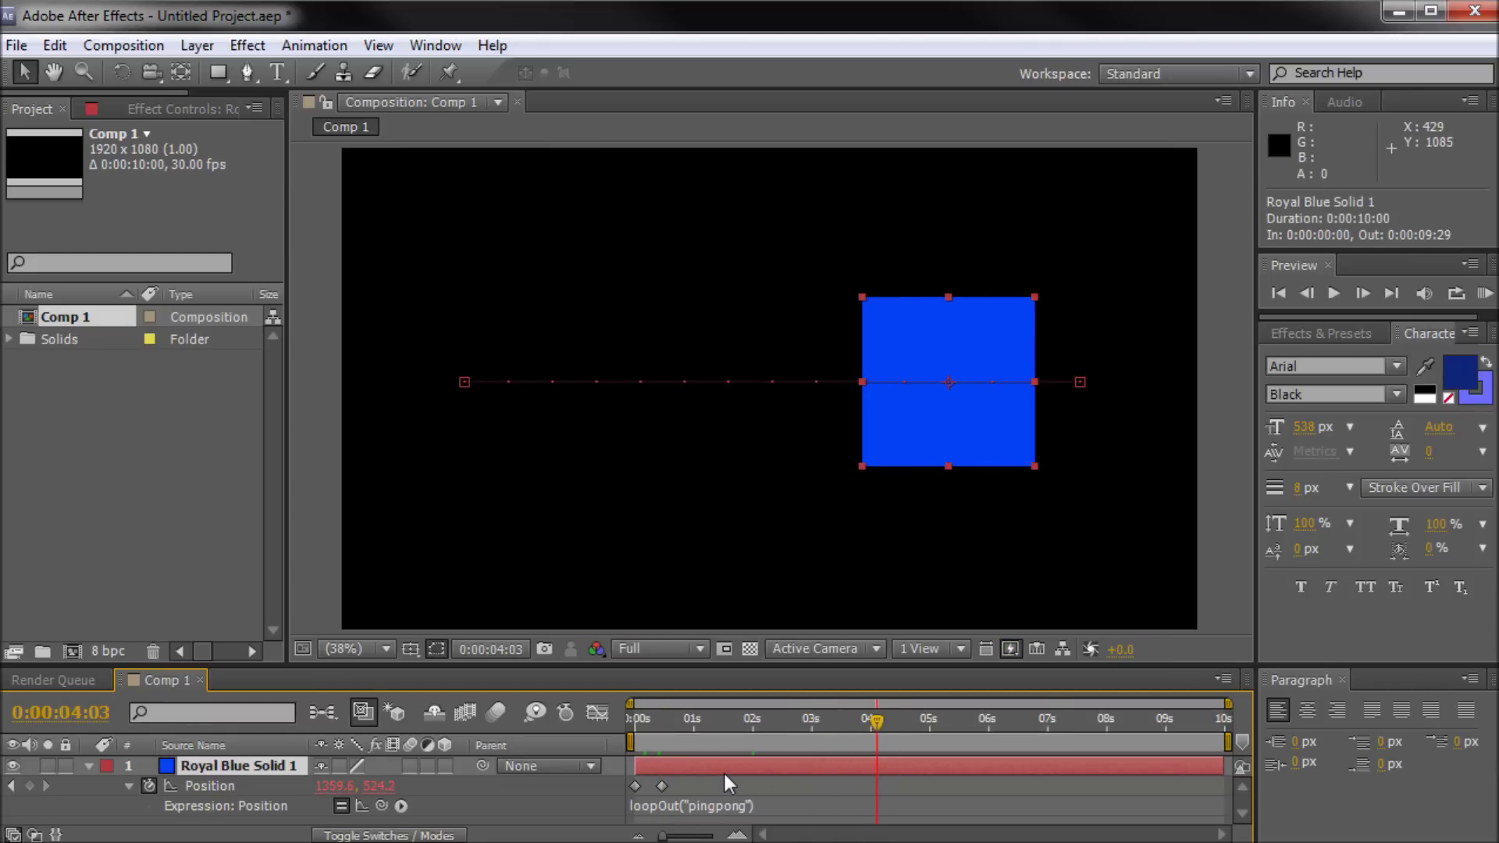
pyautogui.hotkey('alt', ']')
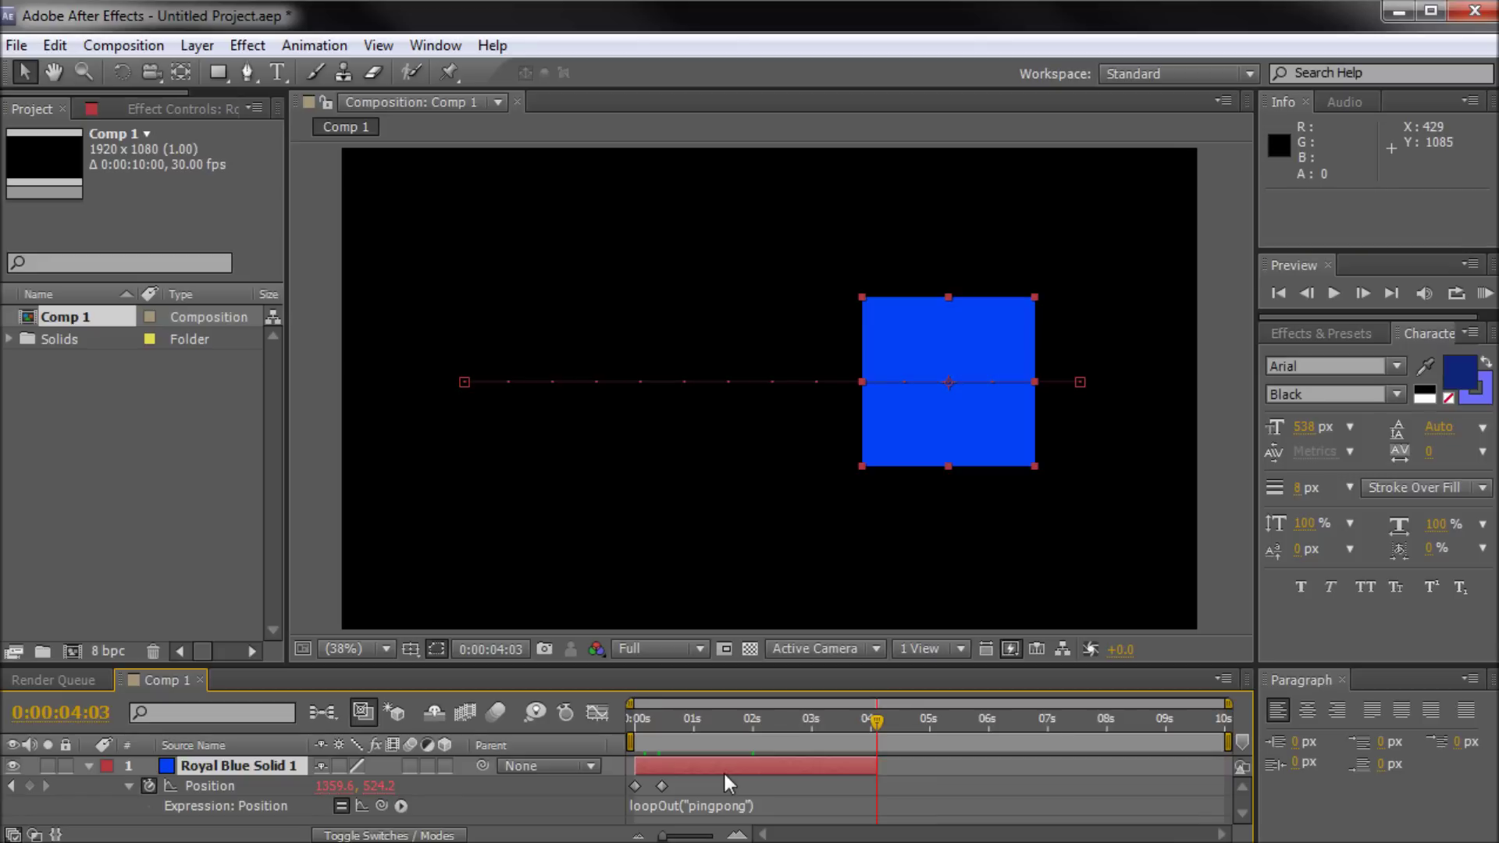
# Preview the trimmed animation and drag the layer's out point a few frames earlier.
pyautogui.moveTo(877, 718)
pyautogui.mouseDown()
pyautogui.moveTo(768, 723)
pyautogui.moveTo(831, 725)
pyautogui.mouseUp()
pyautogui.press('space')
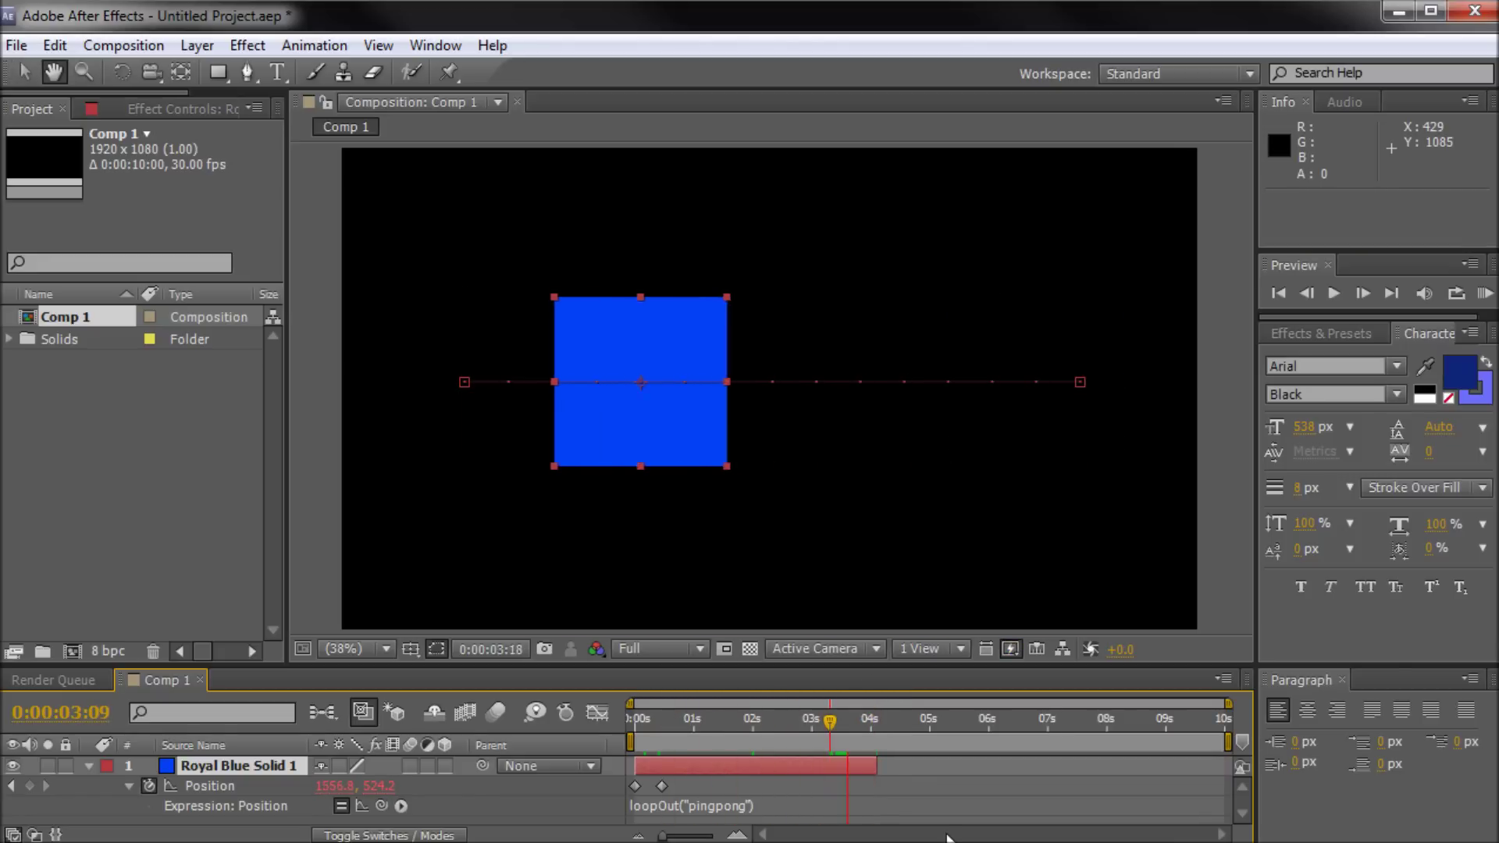
pyautogui.moveTo(851, 726); pyautogui.dragTo(854, 721)
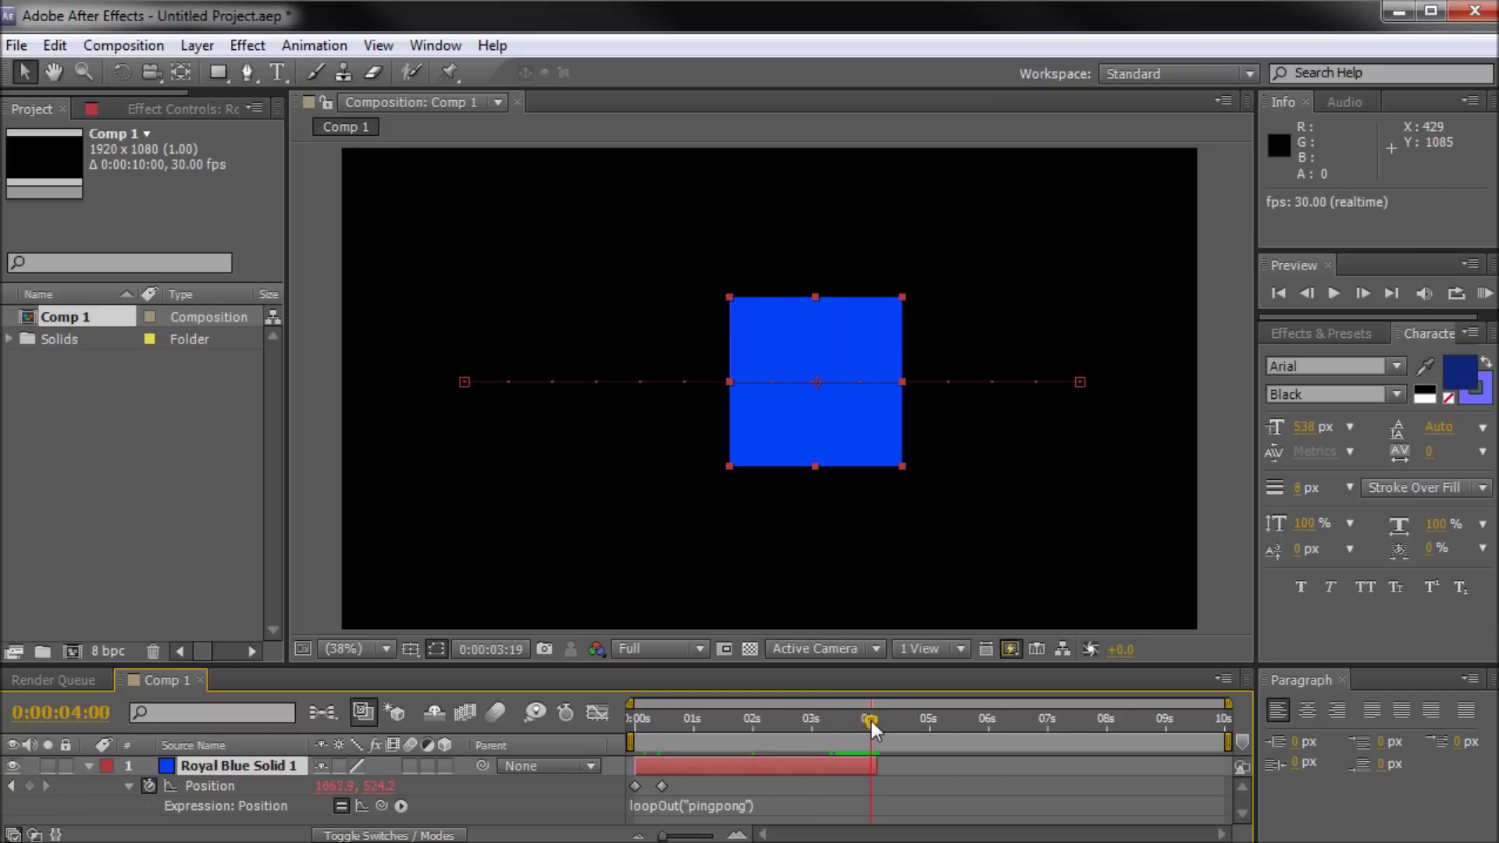
pyautogui.moveTo(853, 720)
pyautogui.mouseDown()
pyautogui.moveTo(882, 725)
pyautogui.moveTo(611, 702)
pyautogui.mouseUp()
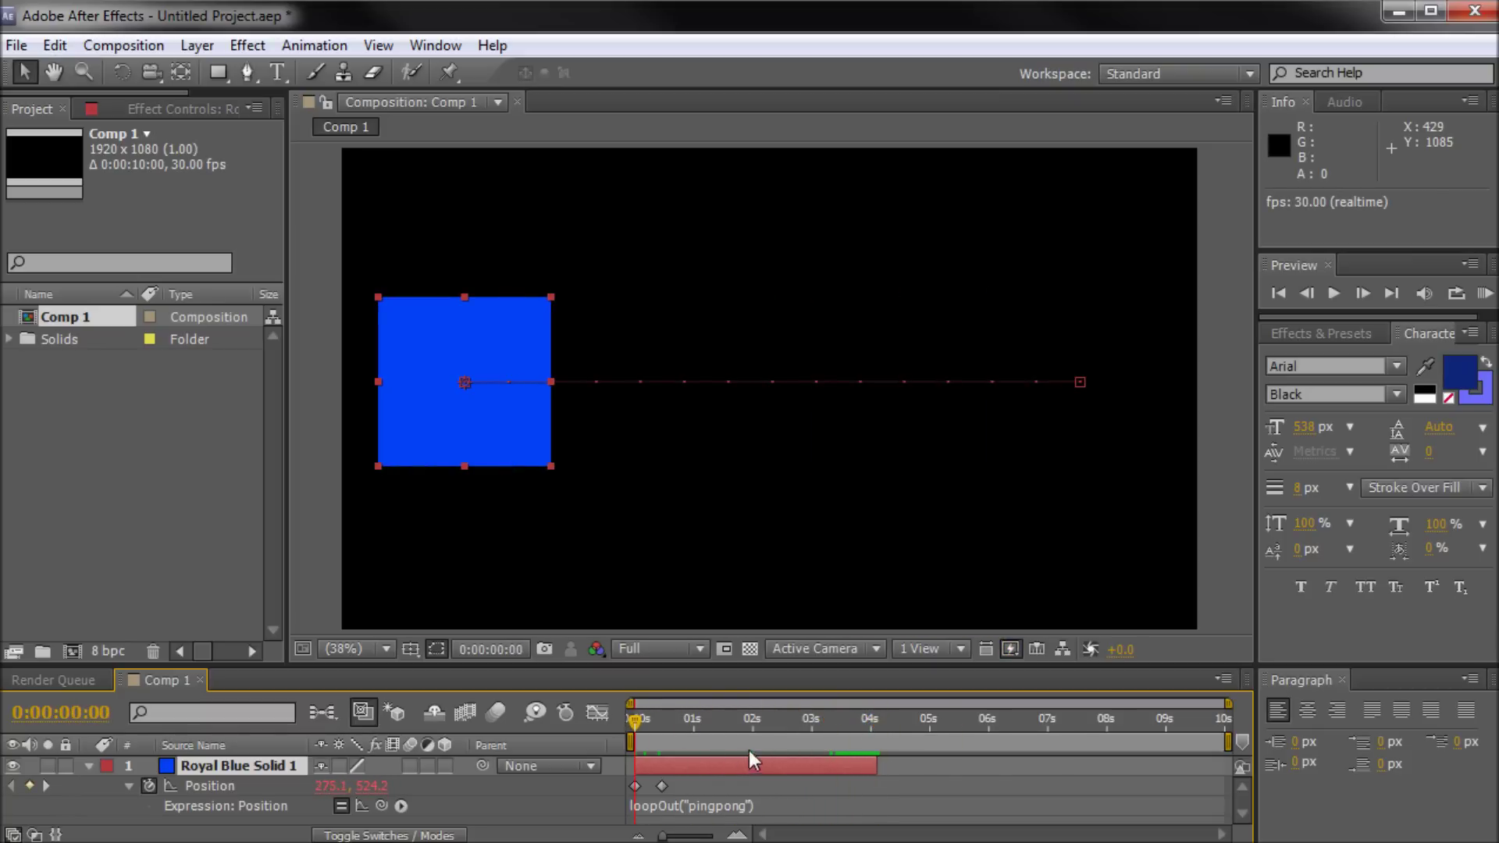
pyautogui.moveTo(879, 763); pyautogui.dragTo(874, 769)
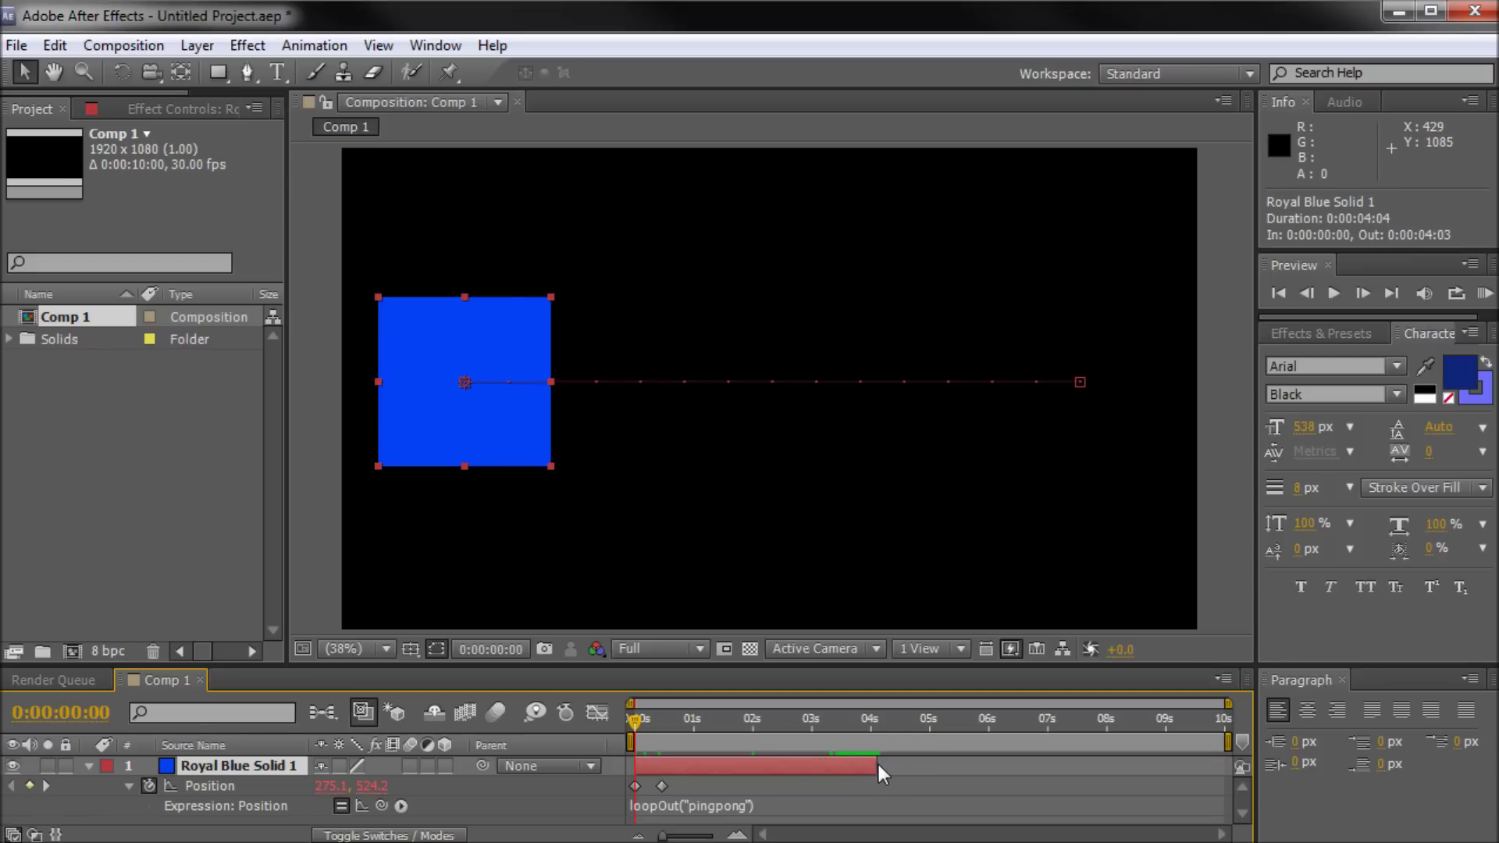
pyautogui.click(914, 787)
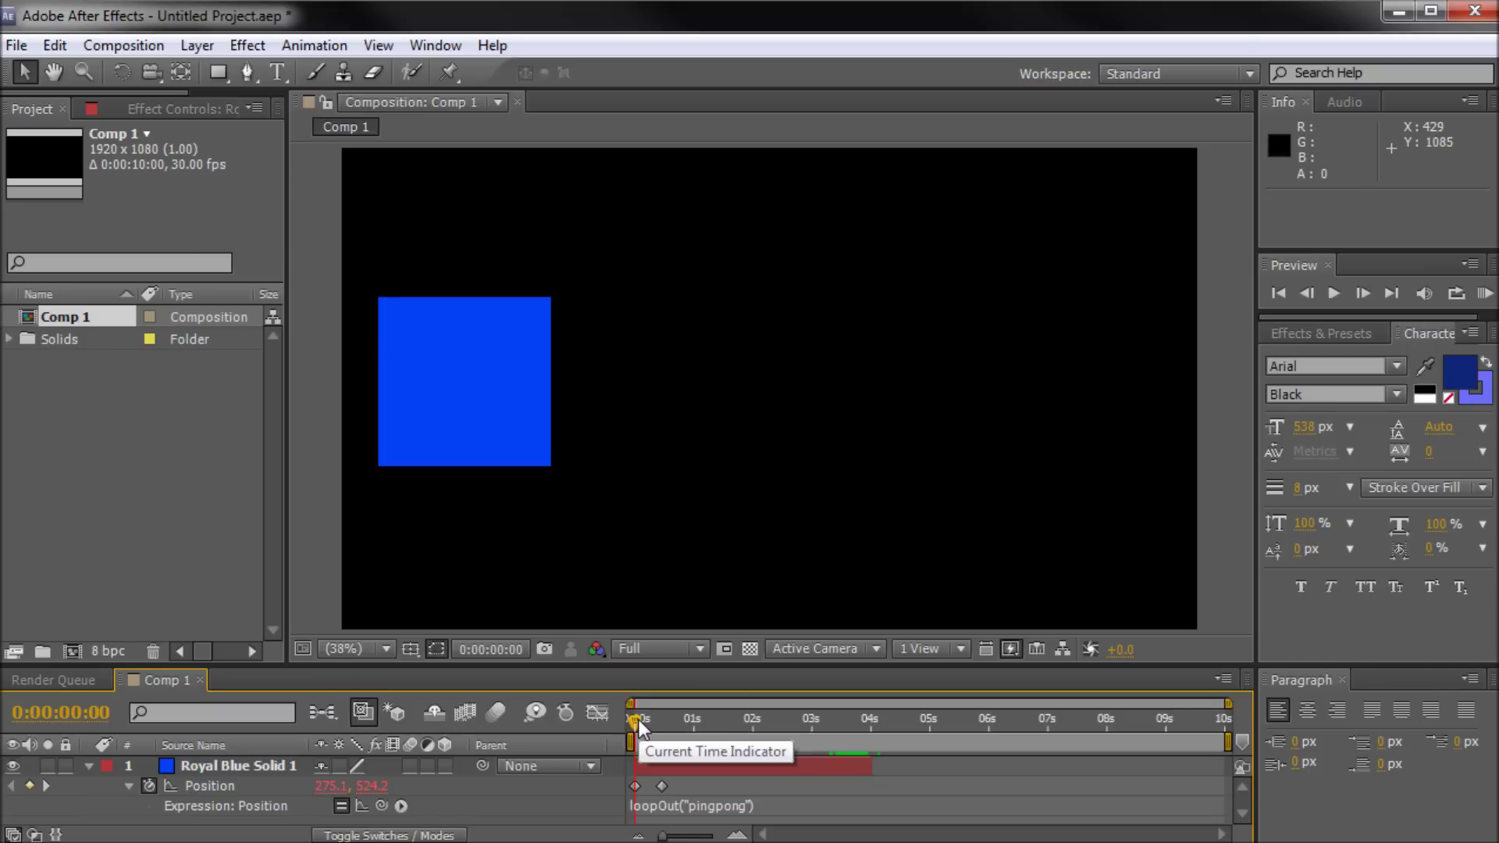
pyautogui.moveTo(639, 719)
pyautogui.mouseDown()
pyautogui.moveTo(718, 744)
pyautogui.moveTo(696, 747)
pyautogui.mouseUp()
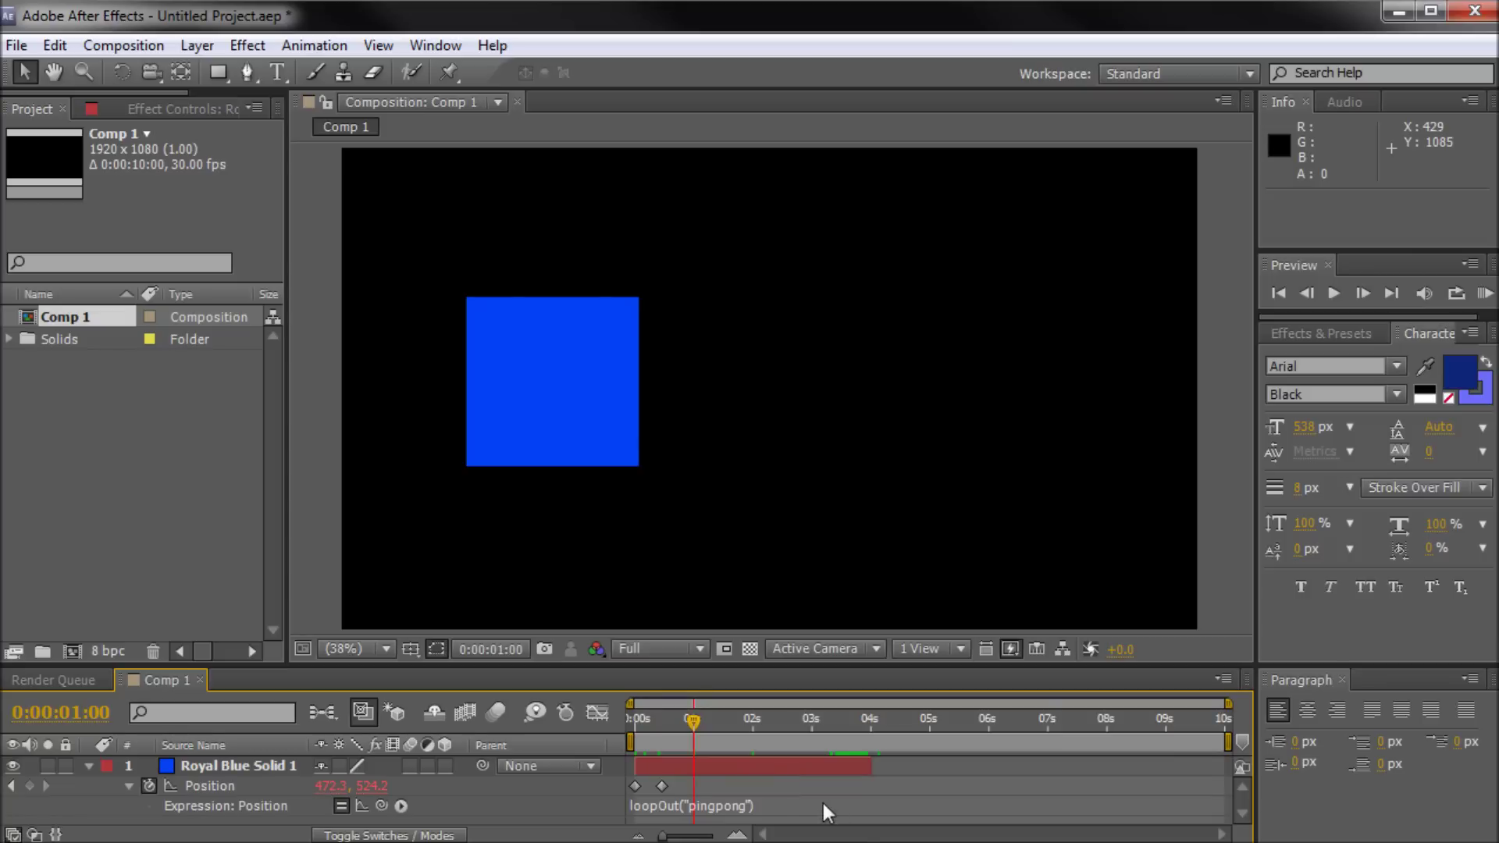
pyautogui.moveTo(701, 717); pyautogui.dragTo(665, 725)
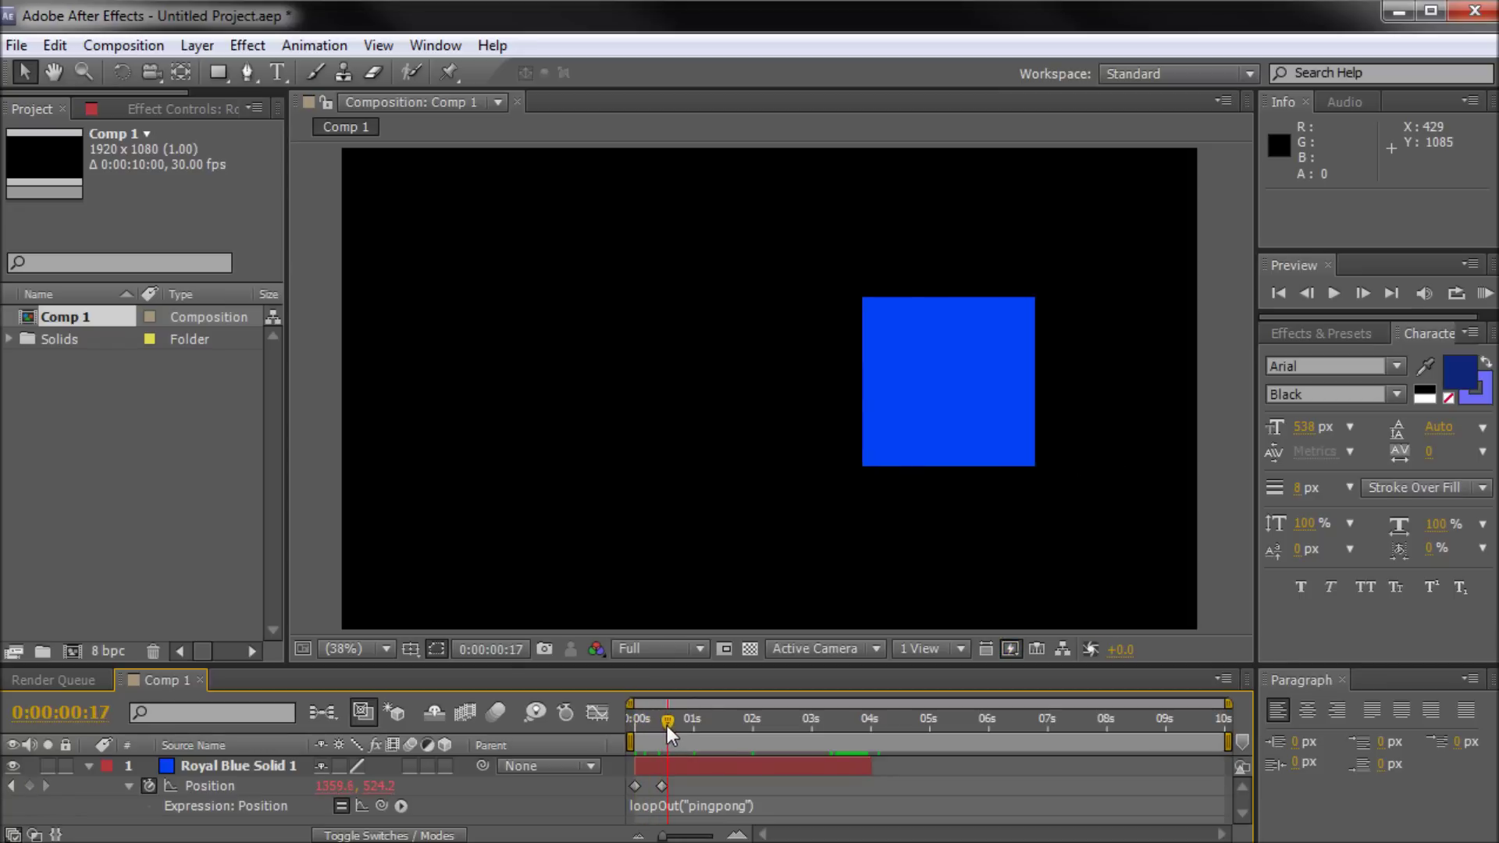